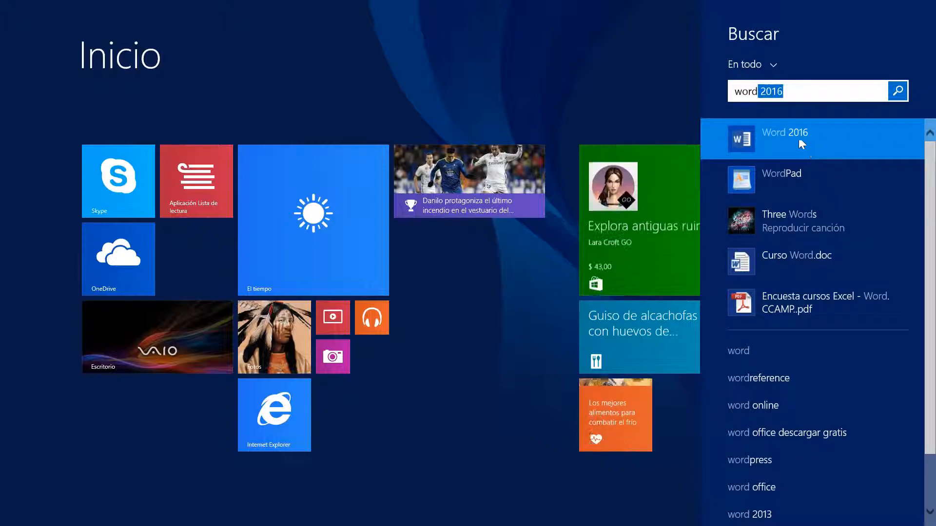
Launch Word 2016 and create a blank document
{"action": "left_click", "coordinate": [795, 135]}
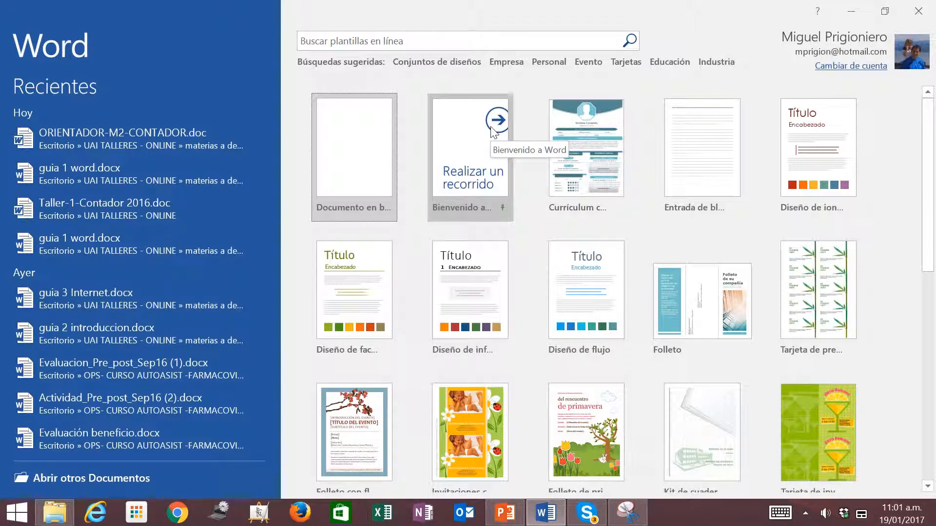
{"action": "left_click", "coordinate": [367, 136]}
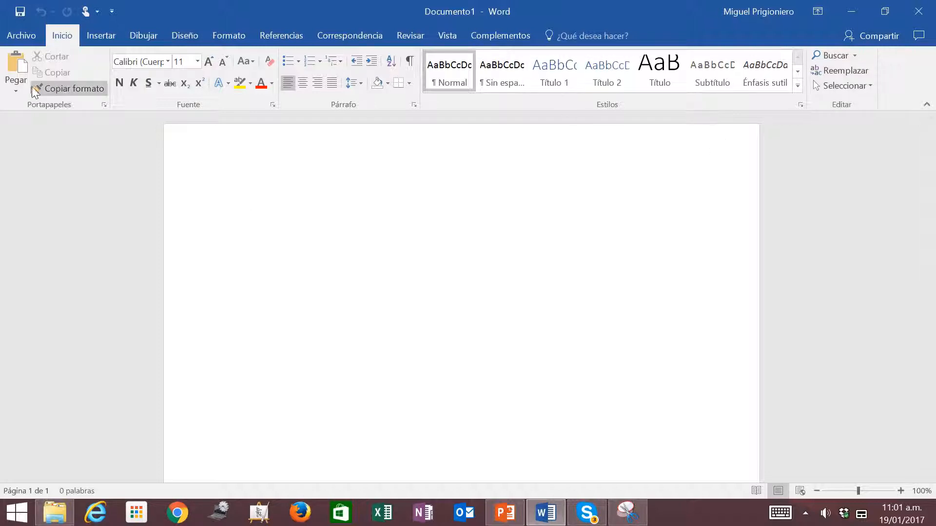
Browse to the Escritorio folder in the file-opening dialog and dismiss the dialog without opening anything
{"action": "left_click", "coordinate": [23, 36]}
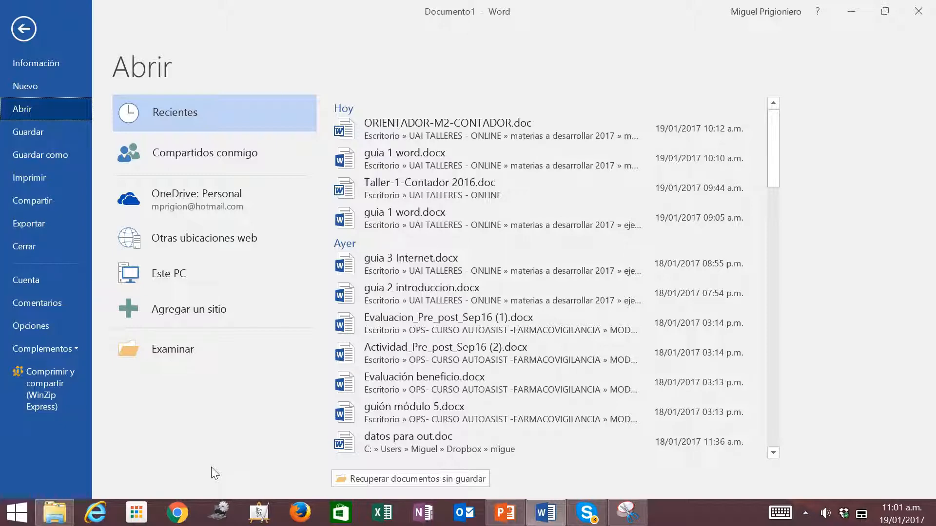
{"action": "left_click", "coordinate": [173, 353]}
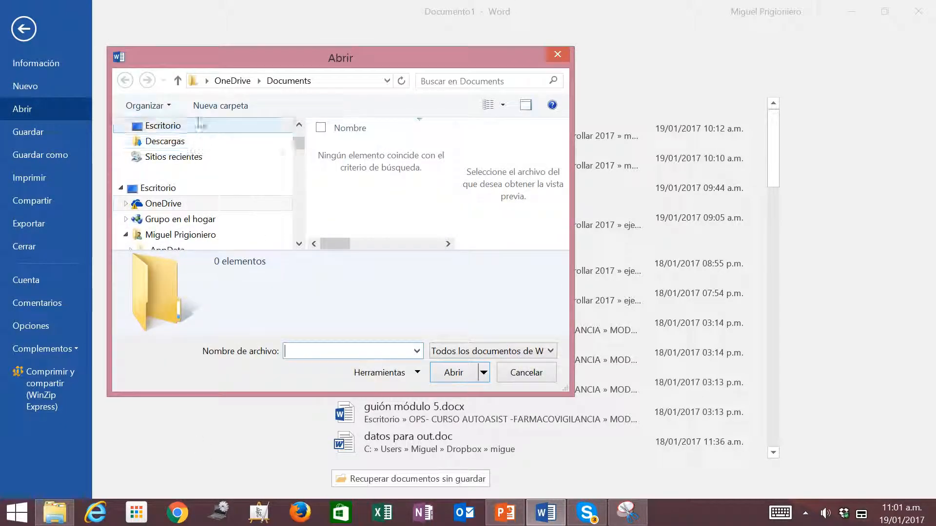
{"action": "left_click", "coordinate": [161, 127]}
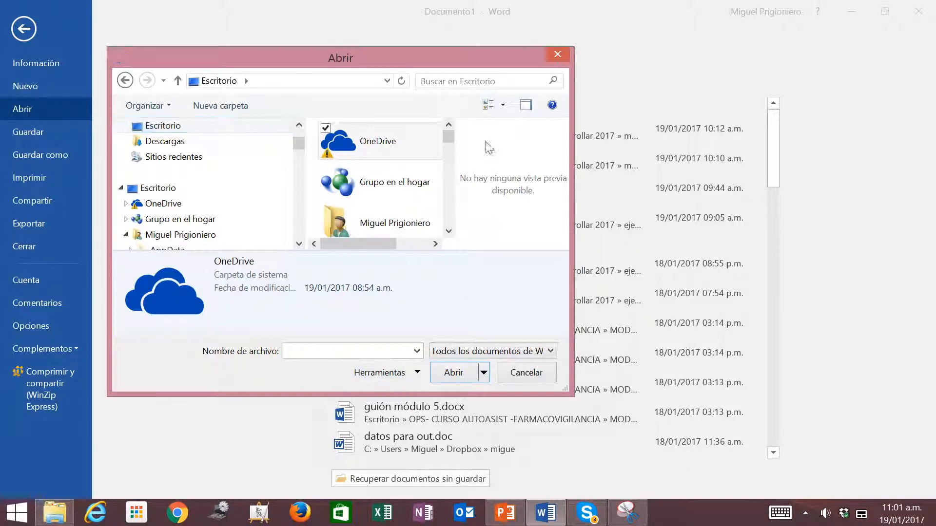
{"action": "left_click", "coordinate": [557, 54]}
{"action": "mouse_move", "coordinate": [551, 7]}
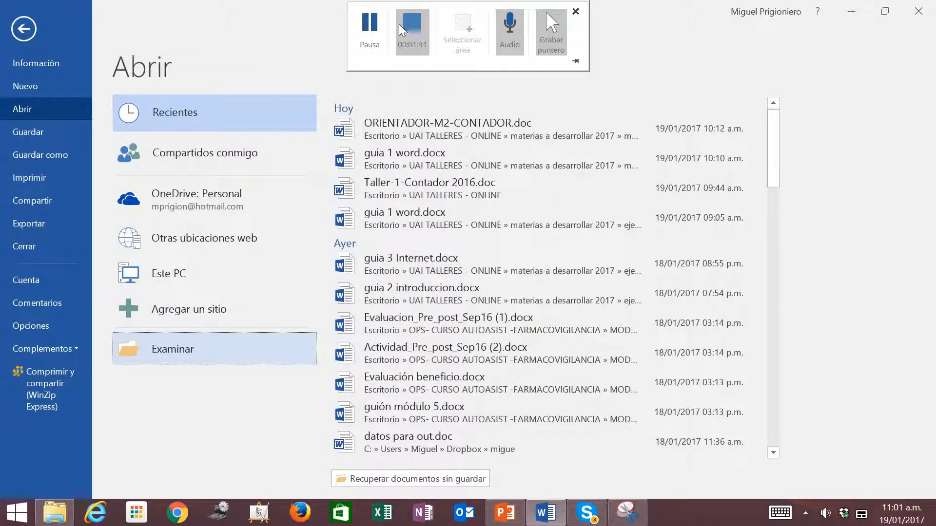
{"action": "left_click", "coordinate": [413, 28]}
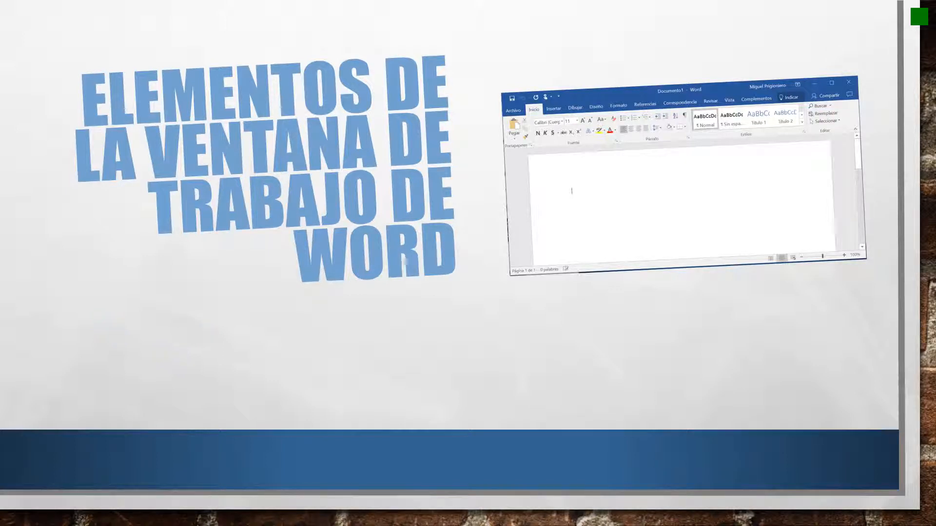
{"action": "key", "text": "Right"}
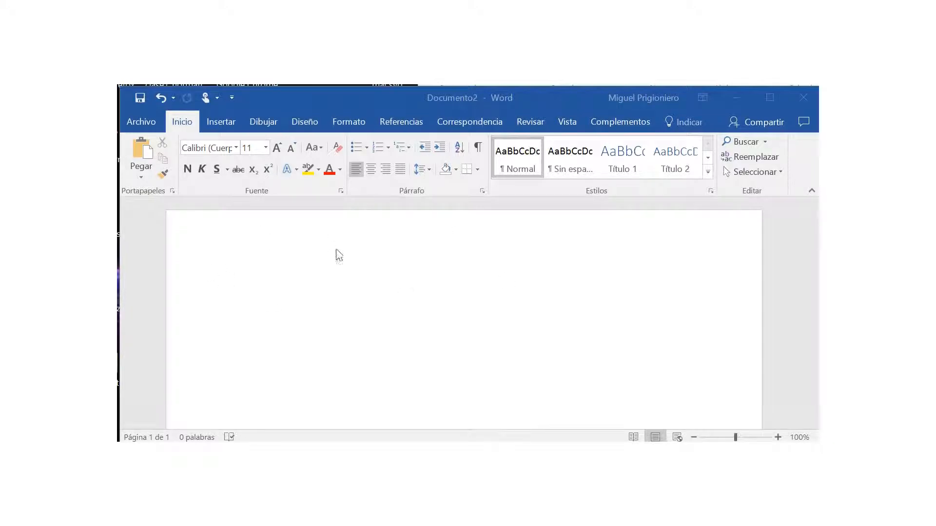
Switch to Documento1 and continue the sentence ending in "son sólo" with "algunas de las caracteris"
{"action": "left_click", "coordinate": [227, 271]}
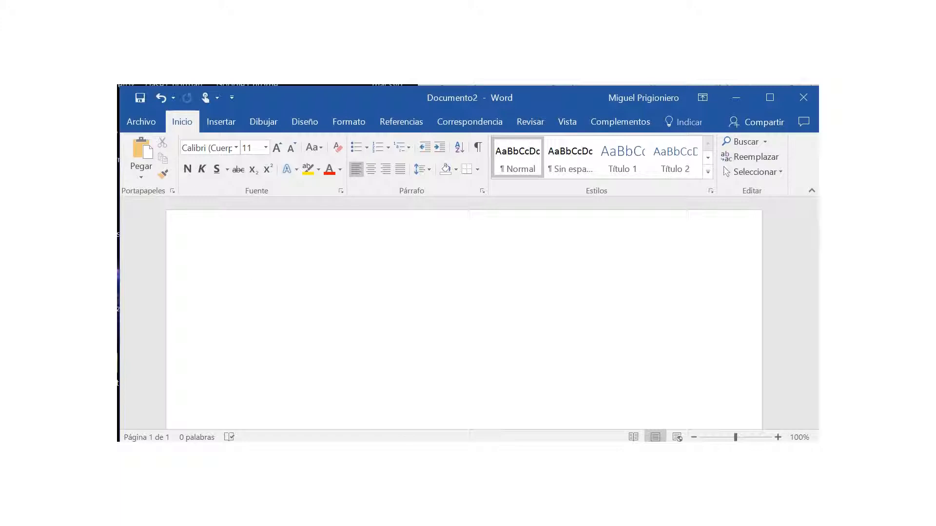
{"action": "mouse_move", "coordinate": [547, 488]}
{"action": "left_click", "coordinate": [401, 429]}
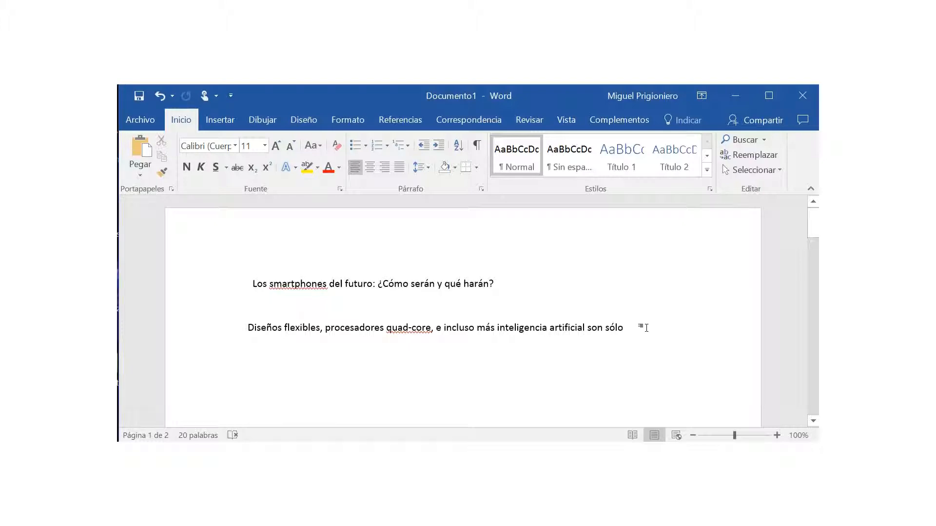
{"action": "type", "text": "al"}
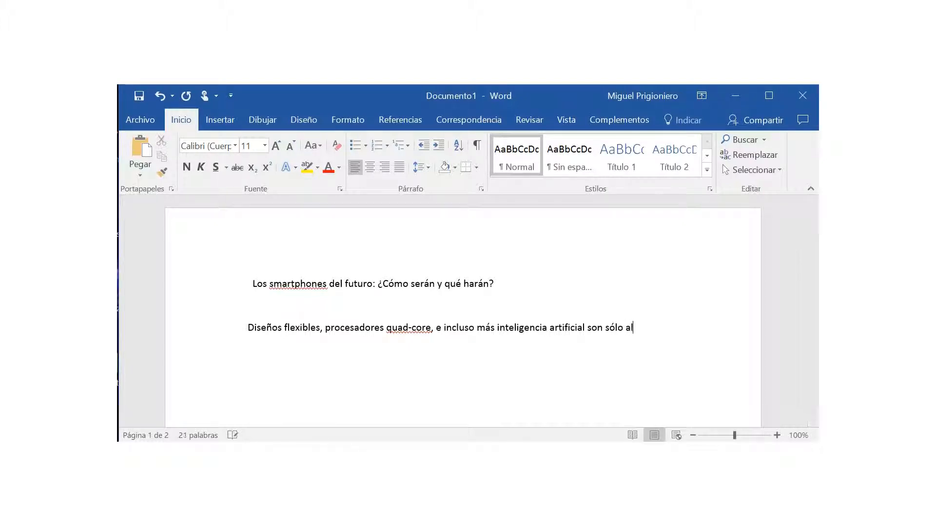
{"action": "type", "text": "gunas de las caracter"}
{"action": "type", "text": "s"}
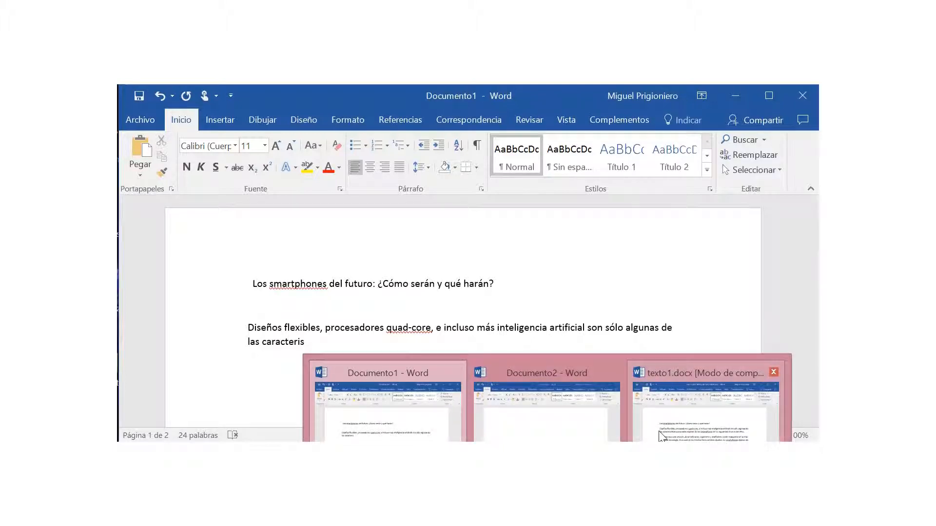
Switch to the texto1.docx document and place the cursor at the end of its title line
{"action": "left_click", "coordinate": [692, 395]}
{"action": "left_click", "coordinate": [534, 286]}
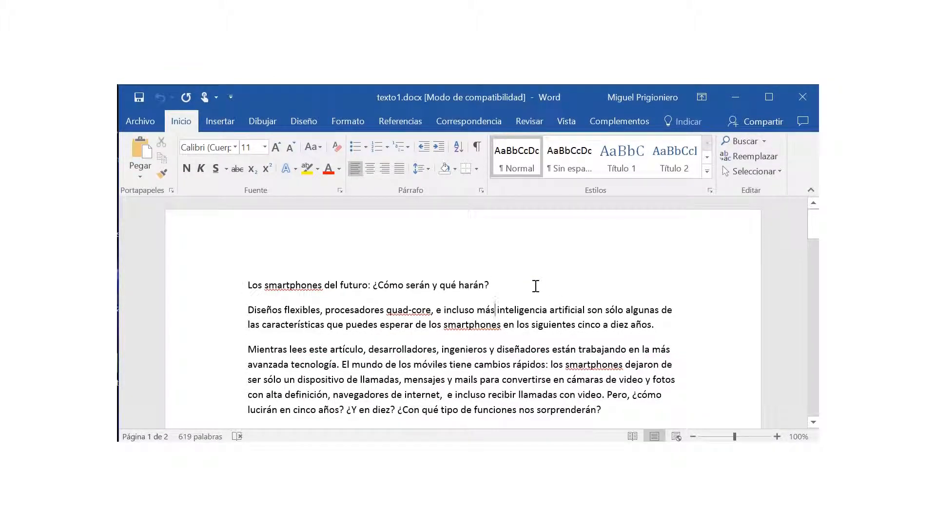
{"action": "scroll", "coordinate": [535, 286], "scroll_direction": "down", "scroll_amount": 7}
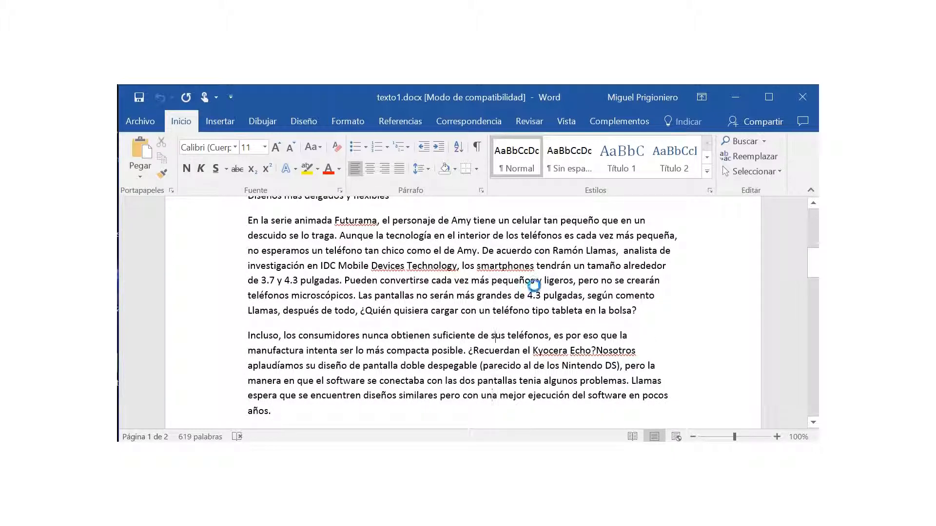
{"action": "scroll", "coordinate": [534, 286], "scroll_direction": "up", "scroll_amount": 7}
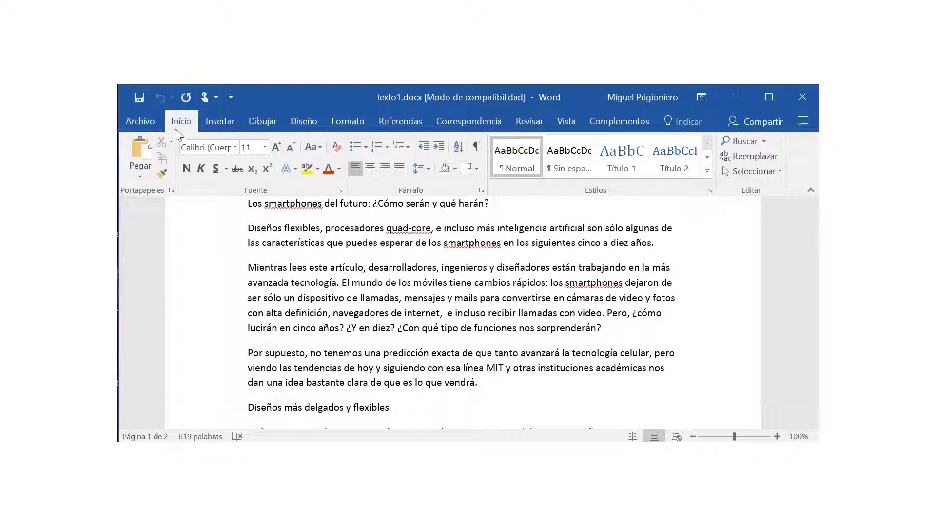
Show the formatting marks in texto1.docx and examine where the opening paragraphs end
{"action": "left_click", "coordinate": [478, 150]}
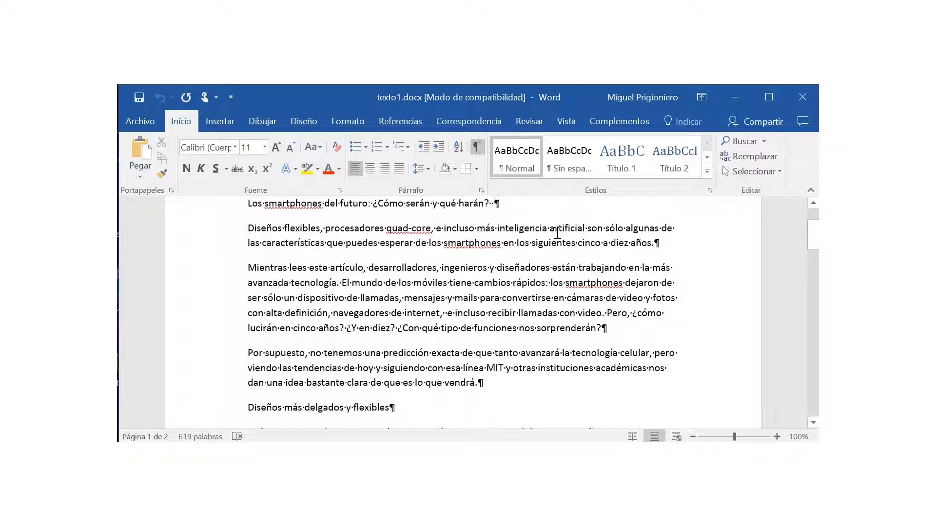
{"action": "left_click_drag", "start_coordinate": [814, 244], "coordinate": [814, 233]}
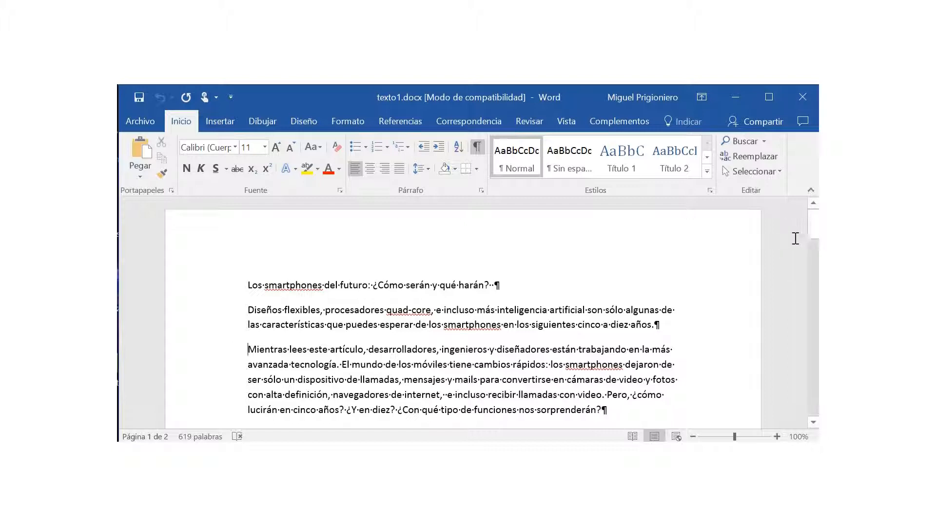
{"action": "left_click_drag", "start_coordinate": [816, 242], "coordinate": [816, 249]}
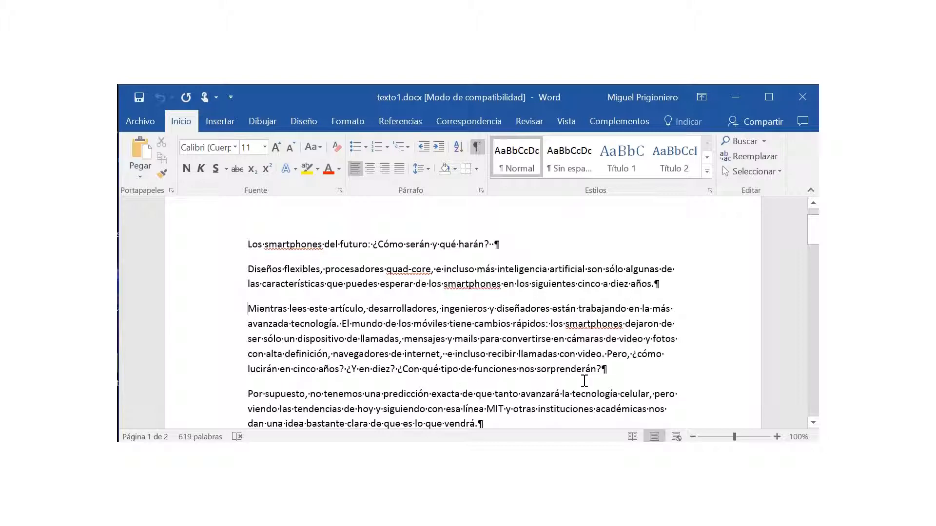
{"action": "mouse_move", "coordinate": [815, 227]}
{"action": "left_mouse_down"}
{"action": "mouse_move", "coordinate": [816, 236]}
{"action": "mouse_move", "coordinate": [812, 221]}
{"action": "left_mouse_up"}
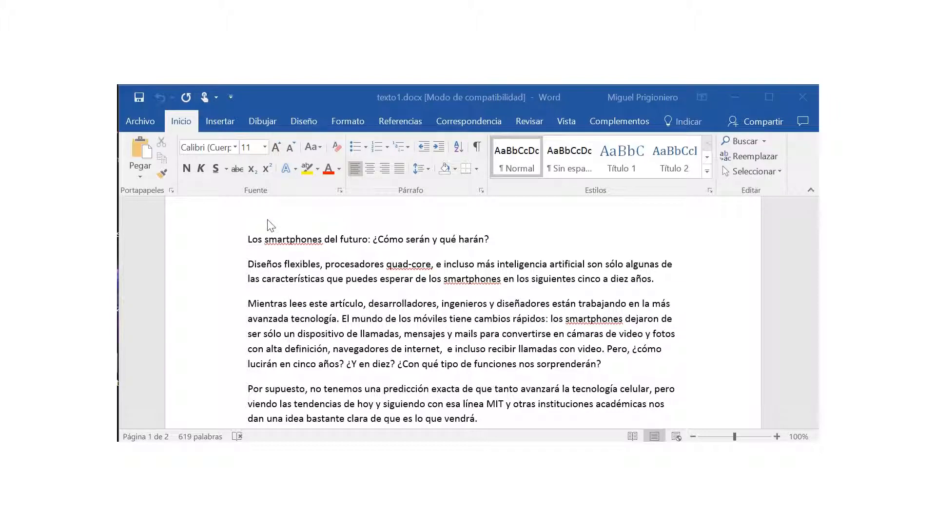
Place the cursor at the start of the title and move it character by character forward and back along the line
{"action": "left_click", "coordinate": [251, 239]}
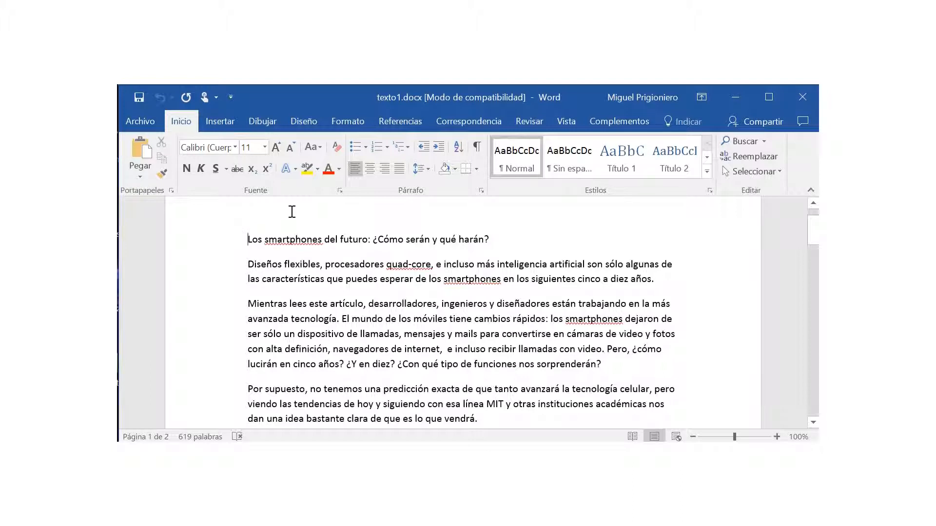
{"action": "key", "text": "Right"}
{"action": "key", "text": "Right"}
{"action": "key", "text": "Right"}
{"action": "key", "text": "Right"}
{"action": "key", "text": "Right"}
{"action": "key", "text": "Right"}
{"action": "key", "text": "Right"}
{"action": "key", "text": "Right"}
{"action": "key", "text": "Right"}
{"action": "key", "text": "Right"}
{"action": "key", "text": "Right"}
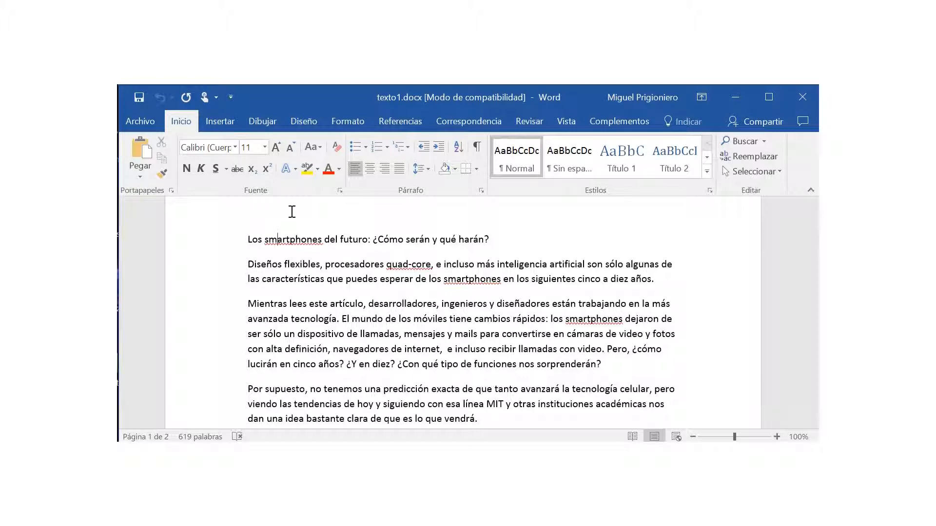
{"action": "key", "text": "Right"}
{"action": "key", "text": "Right"}
{"action": "key", "text": "Right"}
{"action": "key", "text": "Right"}
{"action": "key", "text": "Right"}
{"action": "key", "text": "Right"}
{"action": "key", "text": "Right"}
{"action": "key", "text": "Left"}
{"action": "key", "text": "Left"}
{"action": "key", "text": "Left"}
{"action": "key", "text": "Left"}
{"action": "key", "text": "Left"}
{"action": "key", "text": "Left"}
{"action": "key", "text": "Left"}
{"action": "key", "text": "Left"}
{"action": "key", "text": "Left"}
{"action": "key", "text": "Left"}
{"action": "key", "text": "Left"}
{"action": "key", "text": "Left"}
Move the cursor down several lines and back up, and return it character by character toward the line start
{"action": "key", "text": "Down"}
{"action": "key", "text": "Down"}
{"action": "key", "text": "Down"}
{"action": "key", "text": "Down"}
{"action": "key", "text": "Down"}
{"action": "key", "text": "Down"}
{"action": "key", "text": "Down"}
{"action": "key", "text": "Up"}
{"action": "key", "text": "Up"}
{"action": "key", "text": "Up"}
{"action": "key", "text": "Up"}
{"action": "key", "text": "Left"}
{"action": "key", "text": "Left"}
{"action": "key", "text": "Left"}
{"action": "key", "text": "Left"}
{"action": "key", "text": "Left"}
{"action": "key", "text": "Left"}
{"action": "key", "text": "Left"}
{"action": "key", "text": "Left"}
{"action": "key", "text": "Left"}
{"action": "key", "text": "Left"}
Move the cursor forward five words, continue character by character, and go back three words
{"action": "key", "text": "ctrl+Right"}
{"action": "key", "text": "ctrl+Right"}
{"action": "key", "text": "ctrl+Right"}
{"action": "key", "text": "ctrl+Right"}
{"action": "key", "text": "ctrl+Right"}
{"action": "key", "text": "Right"}
{"action": "key", "text": "Right"}
{"action": "key", "text": "Right"}
{"action": "key", "text": "Right"}
{"action": "key", "text": "Right"}
{"action": "key", "text": "Right"}
{"action": "key", "text": "Right"}
{"action": "key", "text": "Right"}
{"action": "key", "text": "Right"}
{"action": "key", "text": "Right"}
{"action": "key", "text": "Right"}
{"action": "key", "text": "Right"}
{"action": "key", "text": "Right"}
{"action": "key", "text": "Right"}
{"action": "key", "text": "Right"}
{"action": "key", "text": "Right"}
{"action": "key", "text": "ctrl+Left"}
{"action": "key", "text": "ctrl+Left"}
{"action": "key", "text": "ctrl+Left"}
Move the cursor three paragraphs down and three back up, and jump to the end of the document
{"action": "key", "text": "ctrl+Down"}
{"action": "key", "text": "ctrl+Down"}
{"action": "key", "text": "ctrl+Down"}
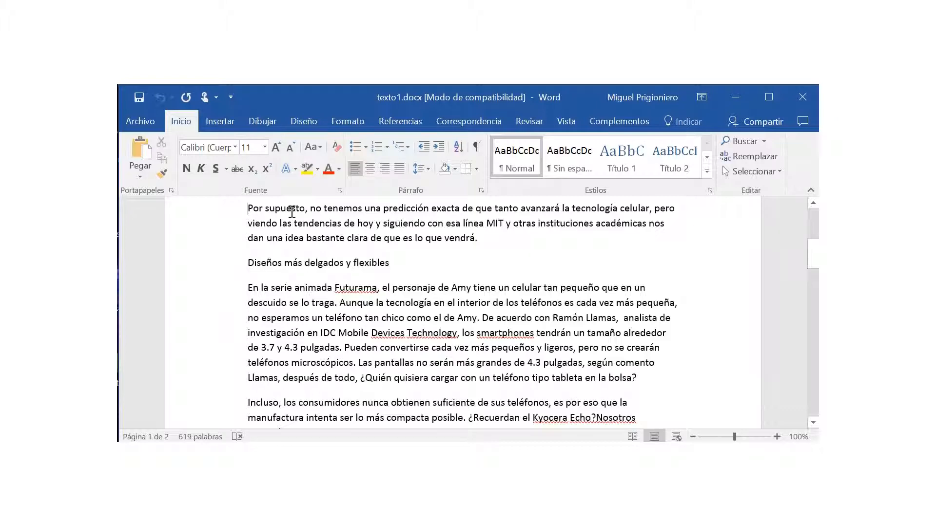
{"action": "key", "text": "ctrl+Up"}
{"action": "key", "text": "ctrl+Up"}
{"action": "key", "text": "ctrl+Up"}
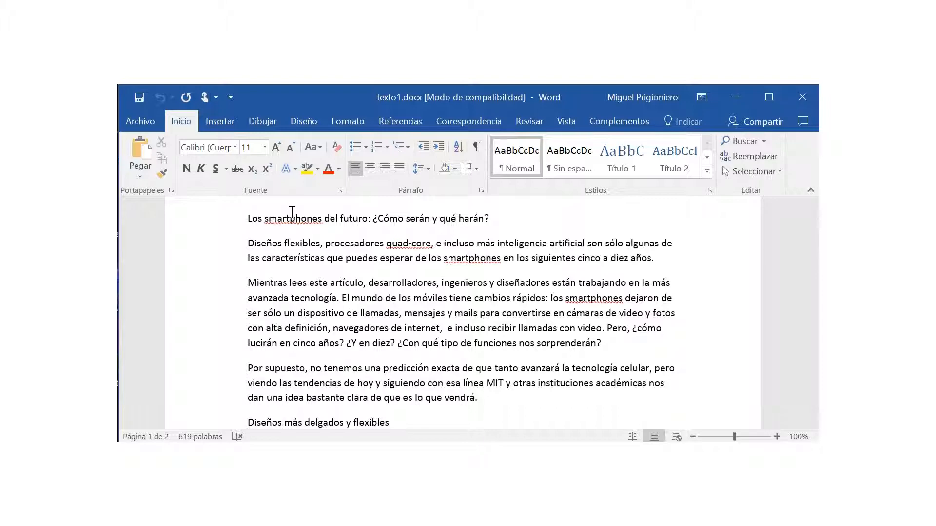
{"action": "key", "text": "ctrl+End"}
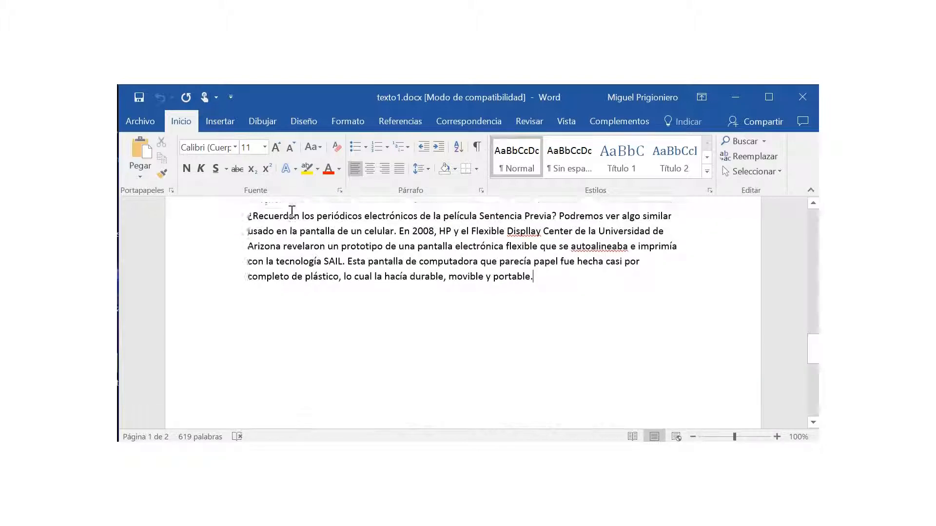
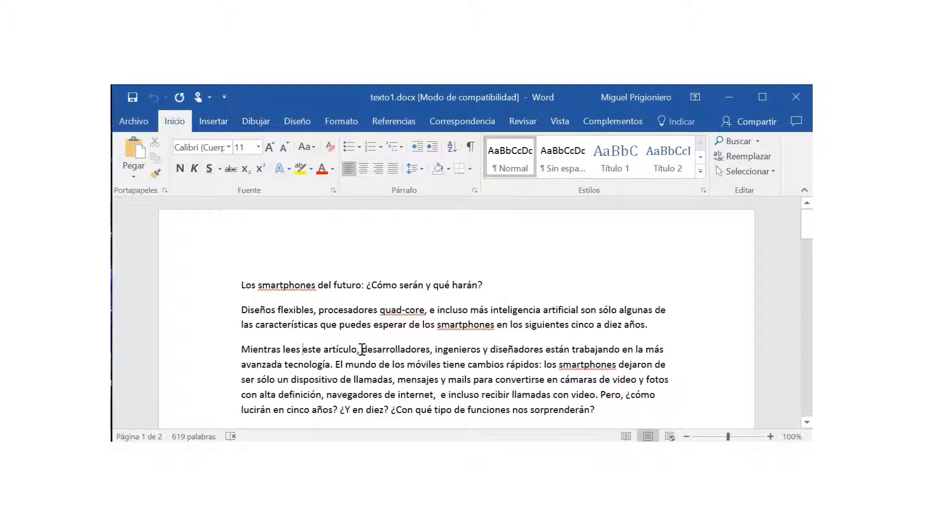
Select the third paragraph's text from "lees" through the first letter of "trabajando", and clear the selection
{"action": "key", "text": "ctrl+Left"}
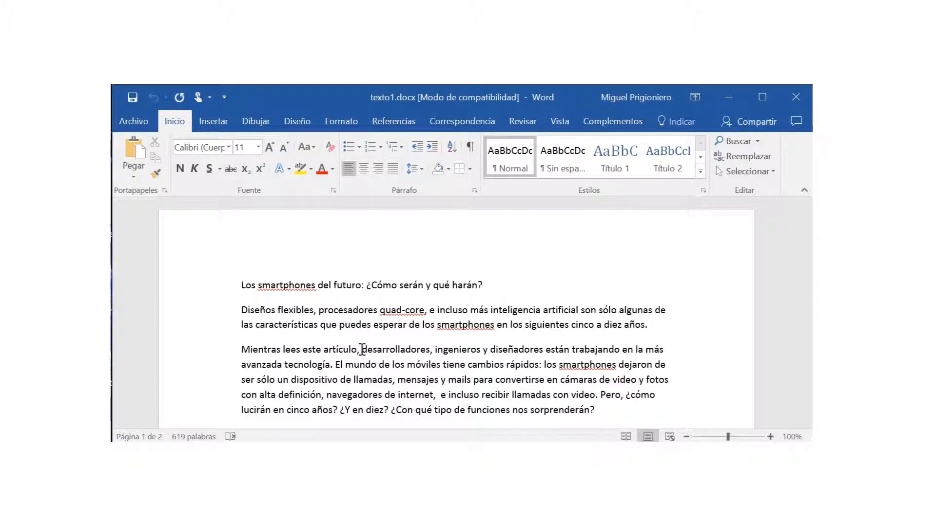
{"action": "key", "text": "shift+Right"}
{"action": "key", "text": "shift+Right"}
{"action": "key", "text": "shift+Right"}
{"action": "key", "text": "shift+Right"}
{"action": "key", "text": "shift+Right"}
{"action": "key", "text": "shift+Right"}
{"action": "key", "text": "shift+Right"}
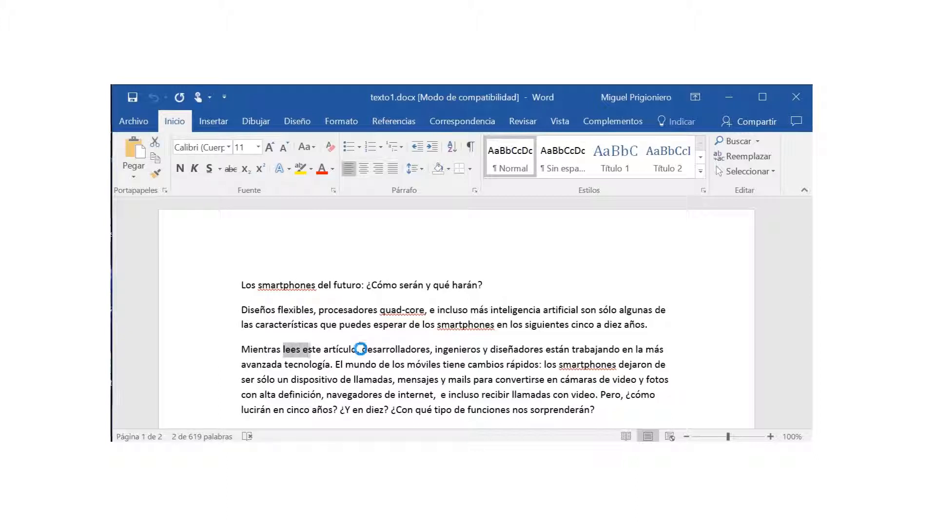
{"action": "key", "text": "shift+Right"}
{"action": "key", "text": "shift+Right"}
{"action": "key", "text": "shift+Right"}
{"action": "key", "text": "shift+Right"}
{"action": "key", "text": "shift+Right"}
{"action": "key", "text": "shift+Right"}
{"action": "key", "text": "shift+Right"}
{"action": "key", "text": "shift+Right"}
{"action": "key", "text": "shift+Right"}
{"action": "key", "text": "shift+Right"}
{"action": "key", "text": "shift+Right"}
{"action": "key", "text": "shift+Right"}
{"action": "key", "text": "shift+Right"}
{"action": "key", "text": "shift+Right"}
{"action": "key", "text": "shift+Right"}
{"action": "key", "text": "shift+Right"}
{"action": "key", "text": "shift+Right"}
{"action": "key", "text": "shift+Right"}
{"action": "key", "text": "shift+Right"}
{"action": "key", "text": "shift+Right"}
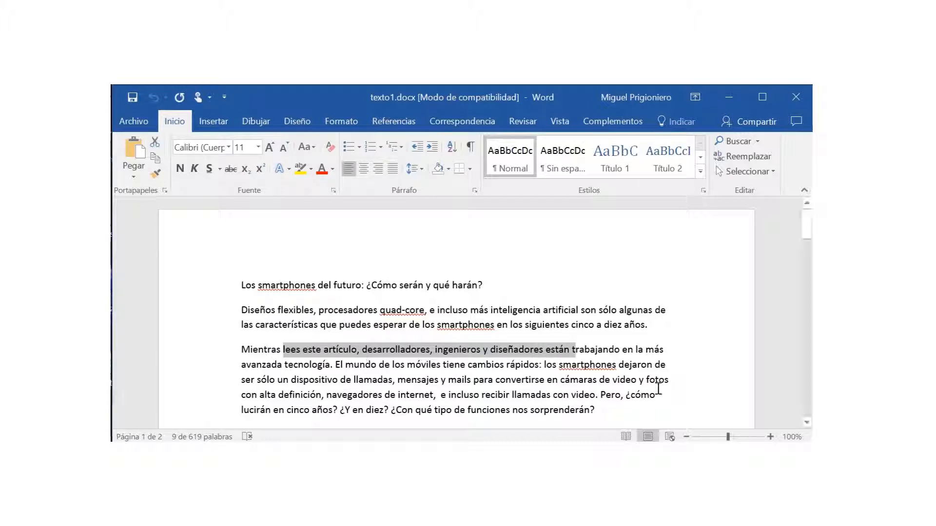
{"action": "left_click", "coordinate": [677, 358]}
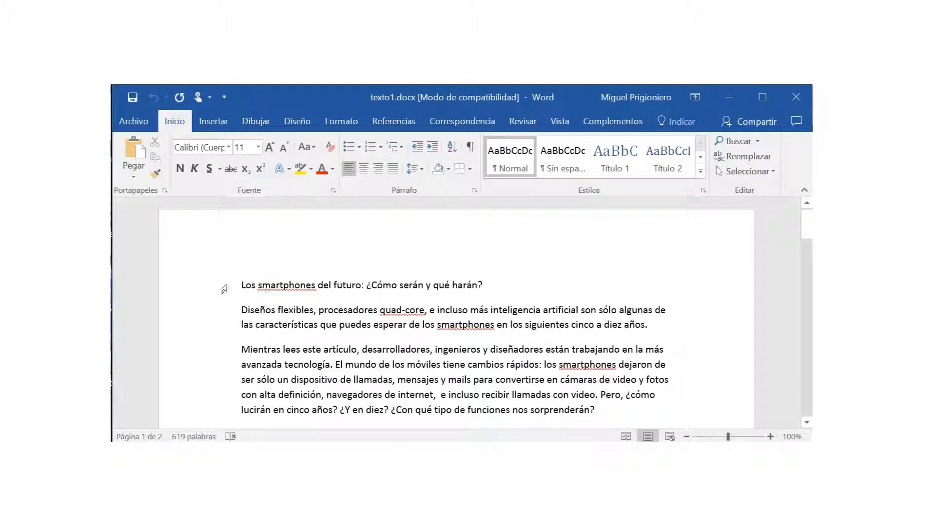
Select, one at a time, the title line and the first and third lines of the "Mientras lees este artículo" paragraph
{"action": "left_click", "coordinate": [189, 289]}
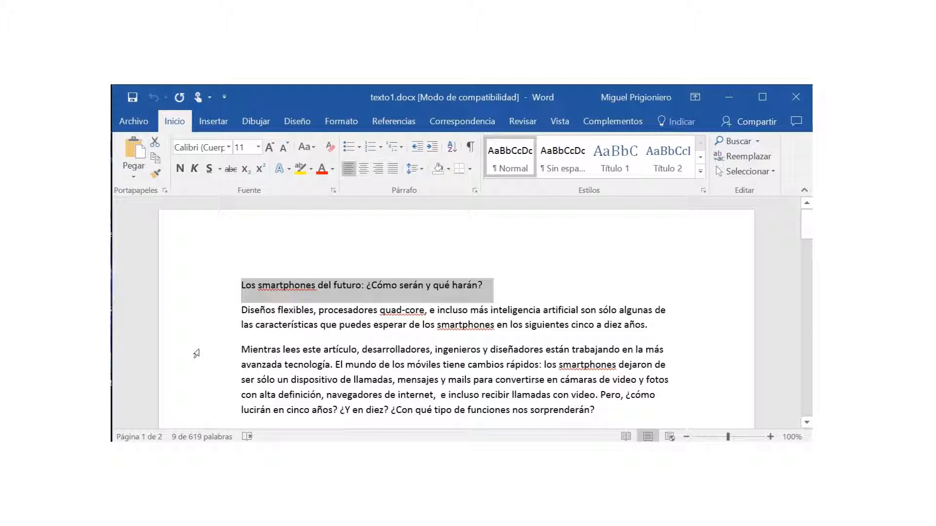
{"action": "left_click", "coordinate": [196, 351]}
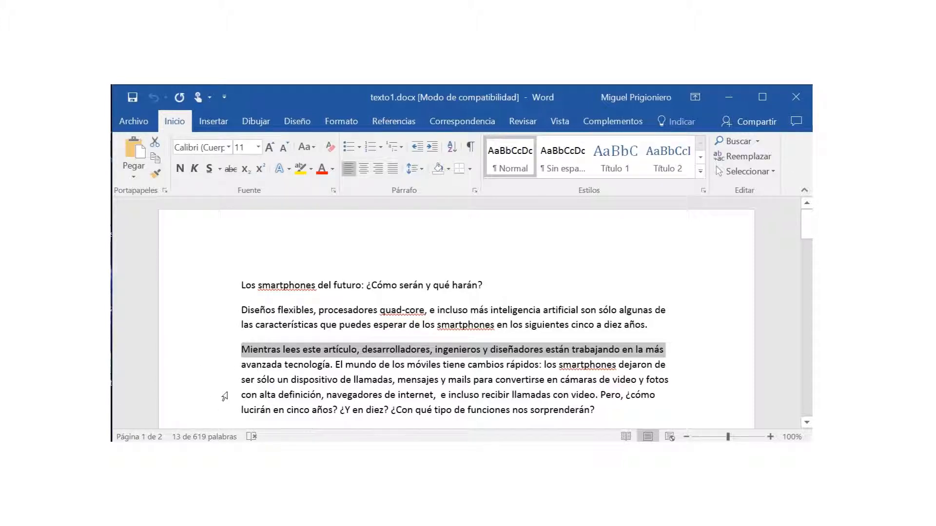
{"action": "left_click", "coordinate": [207, 382]}
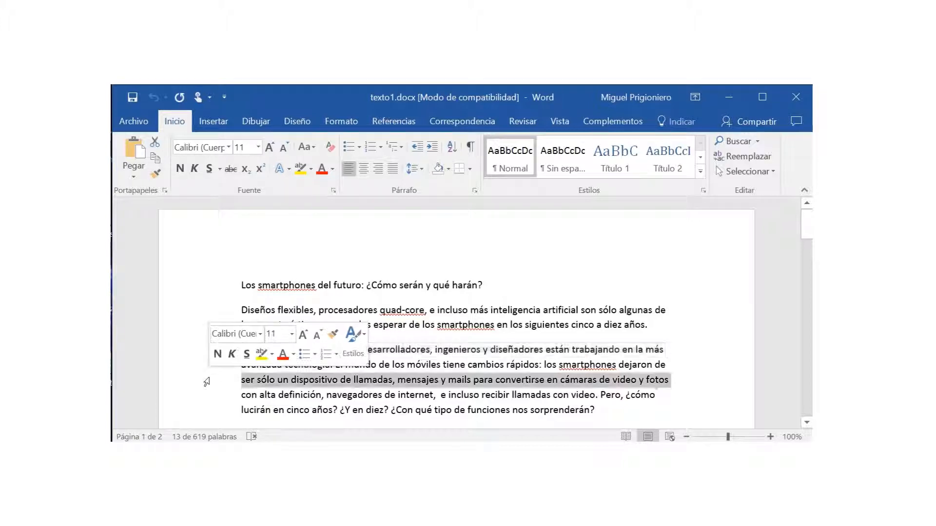
Select the whole "Mientras lees este artículo" paragraph
{"action": "double_click", "coordinate": [207, 382]}
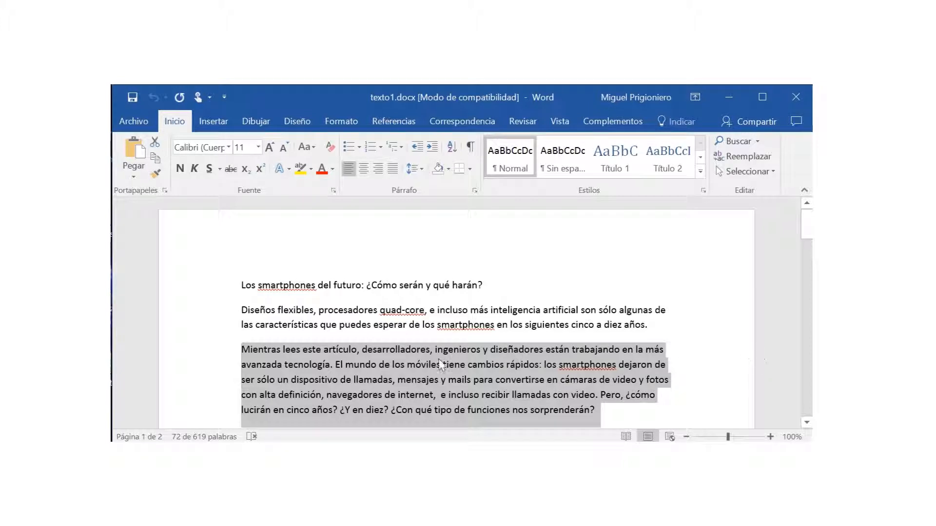
{"action": "left_click", "coordinate": [196, 344]}
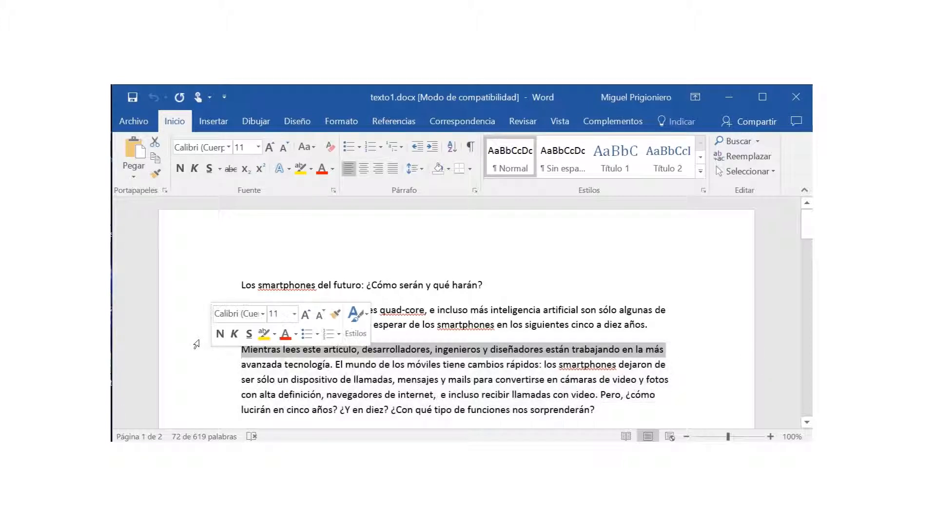
{"action": "double_click", "coordinate": [207, 381]}
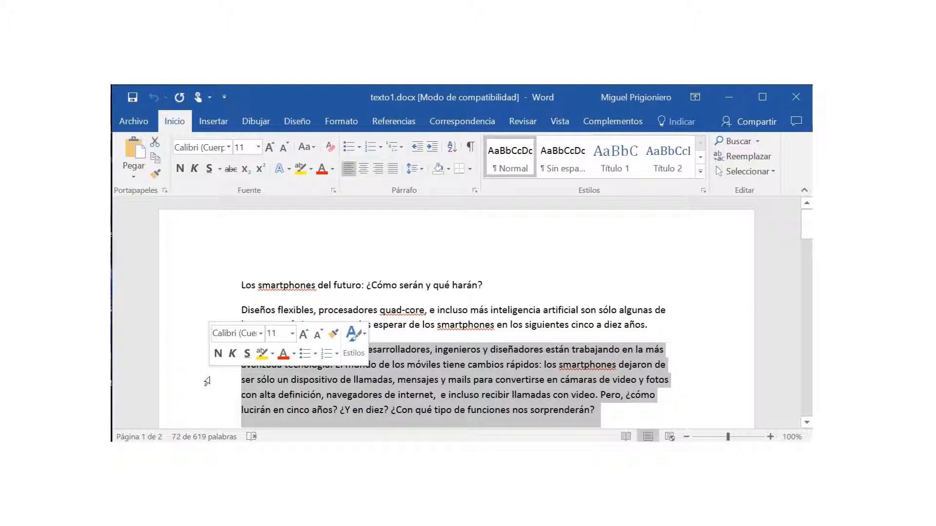
Select the entire document from the left margin of the text, and clear the selection
{"action": "left_click", "coordinate": [709, 344]}
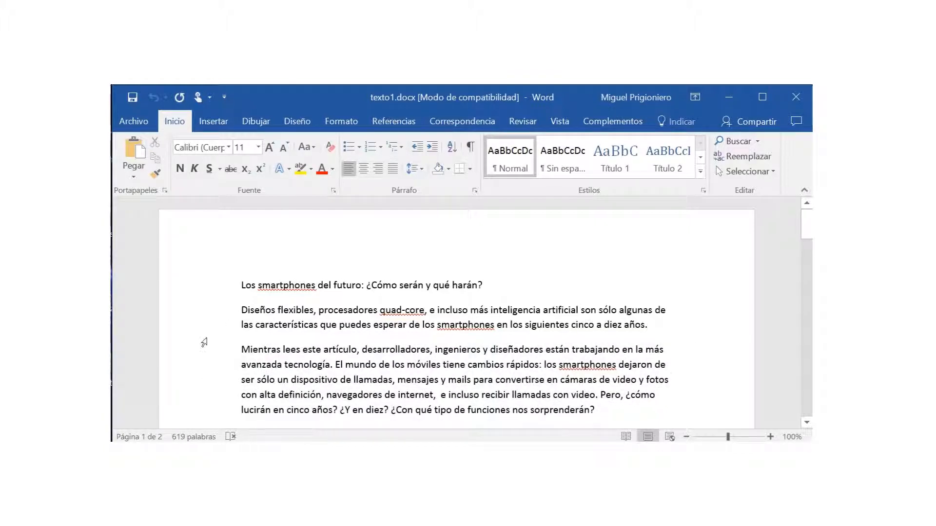
{"action": "triple_click", "coordinate": [177, 328]}
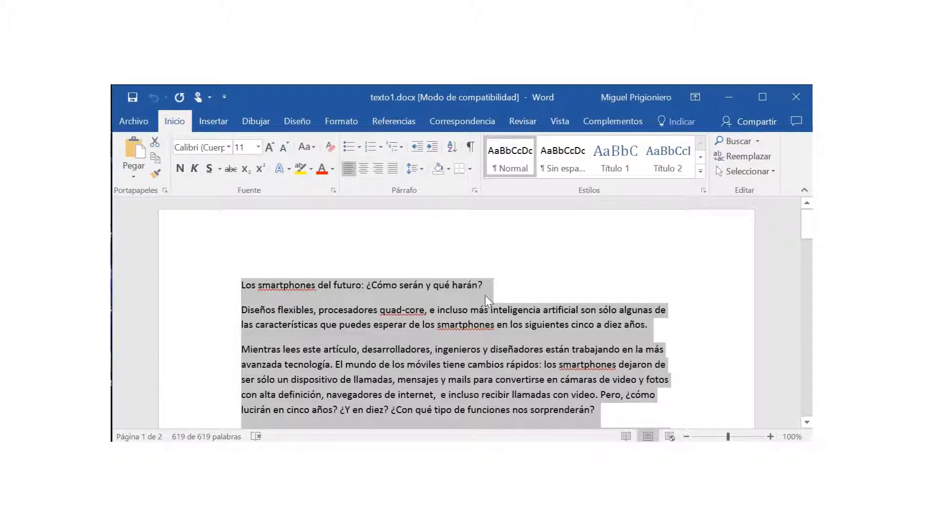
{"action": "left_click", "coordinate": [638, 273]}
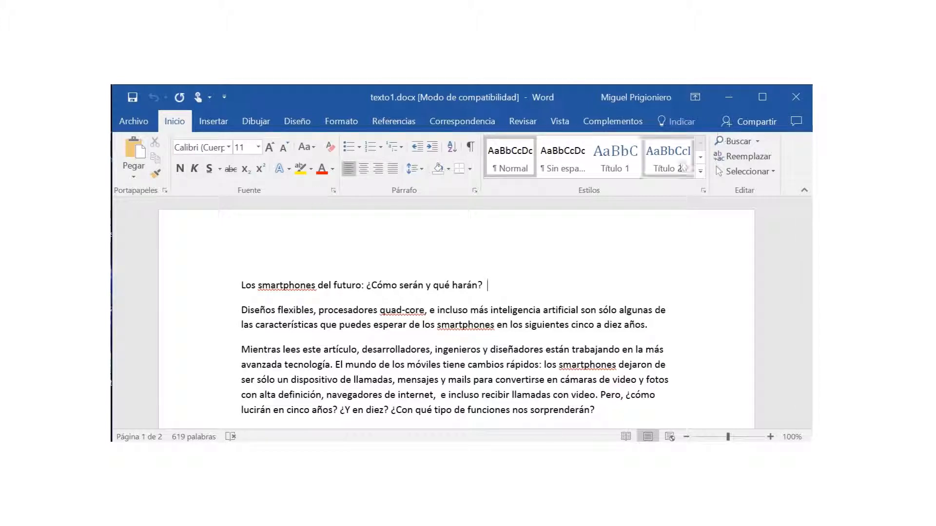
Select the entire document twice with the Select All command, clearing the selection each time
{"action": "left_click", "coordinate": [751, 172]}
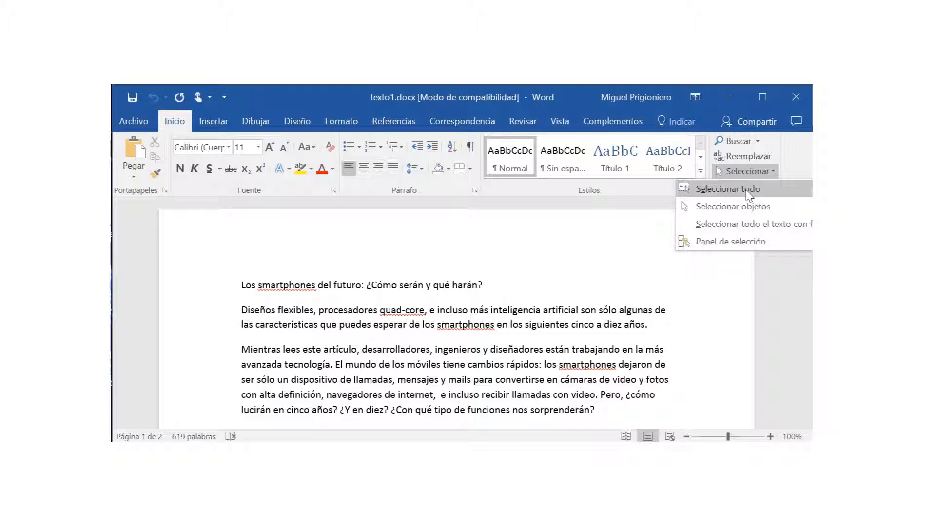
{"action": "left_click", "coordinate": [747, 193]}
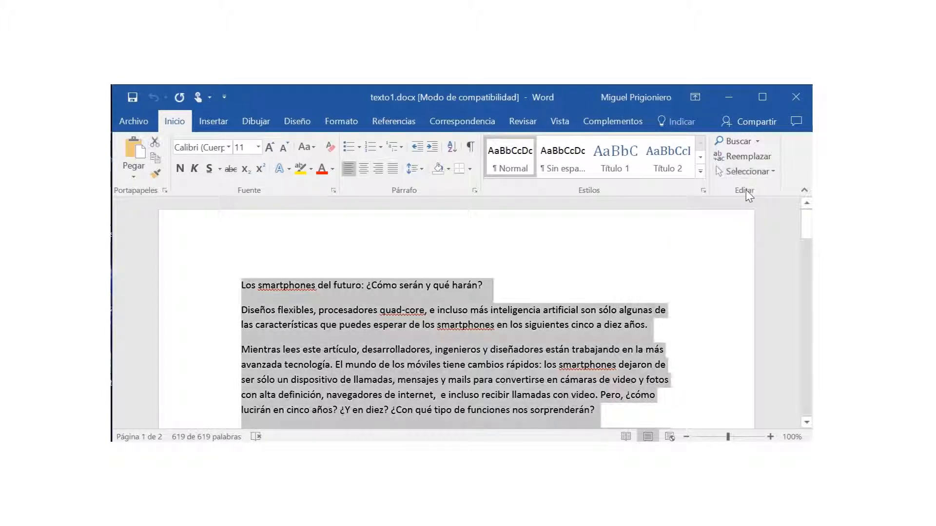
{"action": "left_click", "coordinate": [645, 295]}
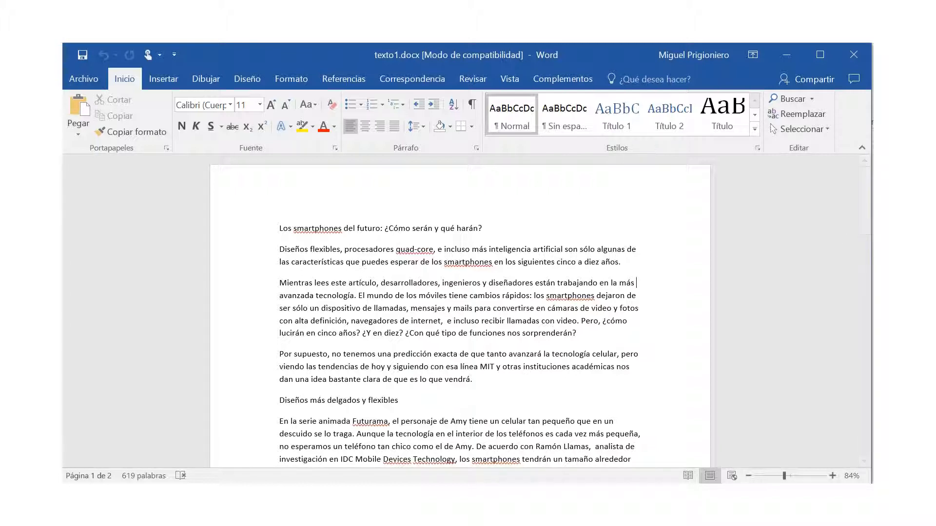
{"action": "left_click", "coordinate": [797, 131]}
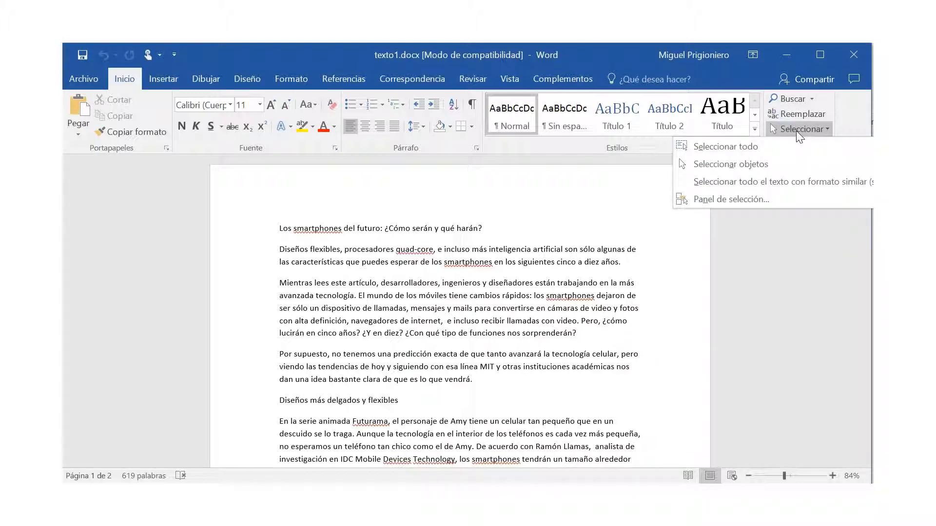
{"action": "left_click", "coordinate": [737, 145]}
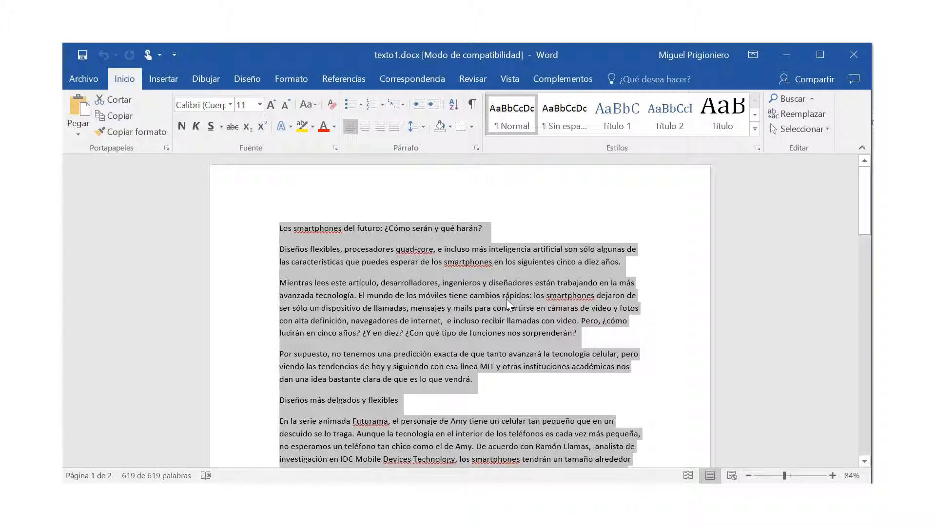
{"action": "left_click", "coordinate": [678, 312]}
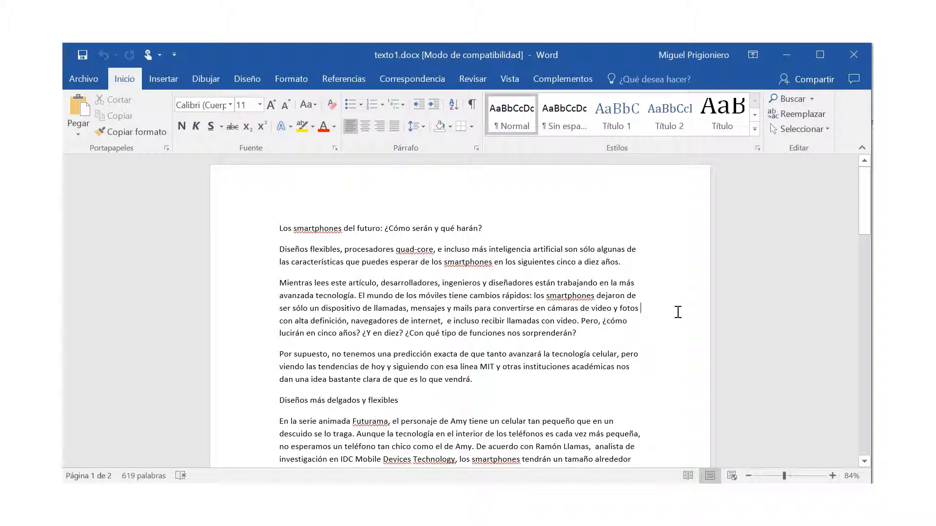
Set the font of the entire document to Arial, size 12
{"action": "double_click", "coordinate": [230, 259]}
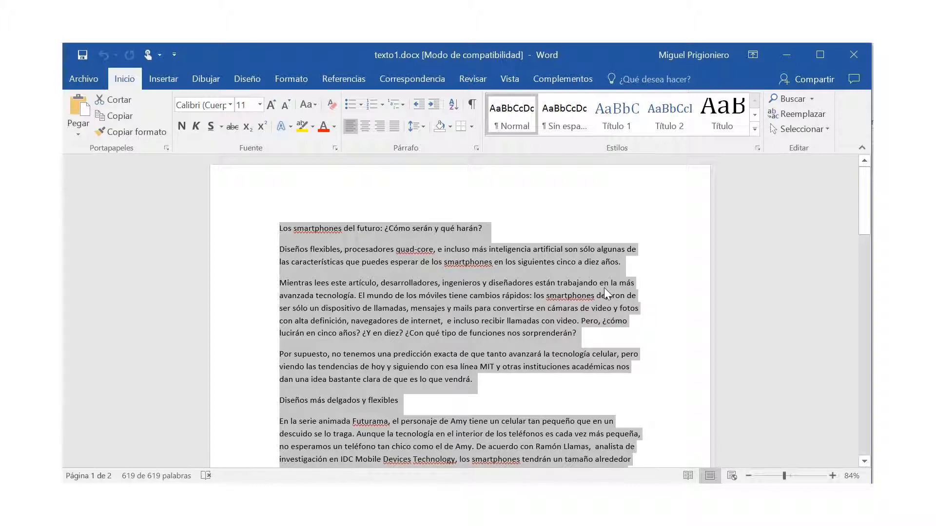
{"action": "left_click", "coordinate": [230, 106]}
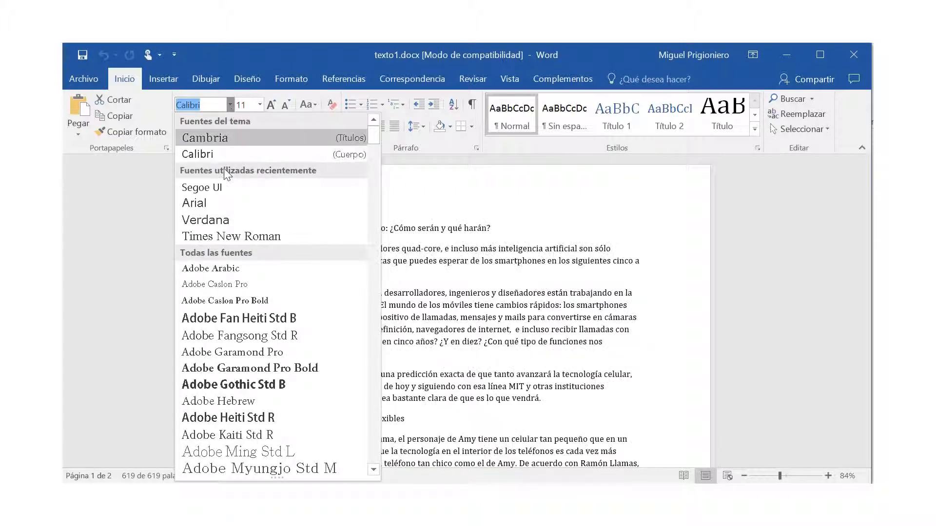
{"action": "left_click", "coordinate": [206, 200]}
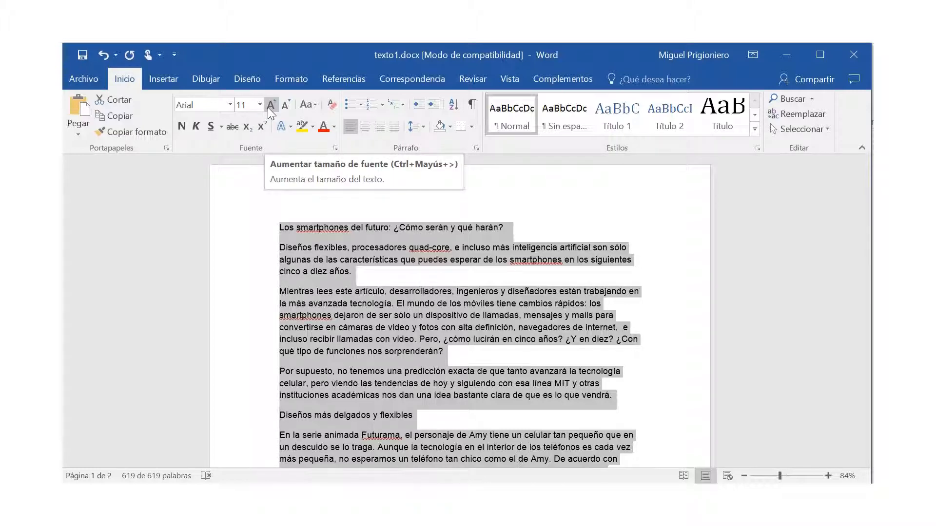
{"action": "left_click", "coordinate": [268, 108]}
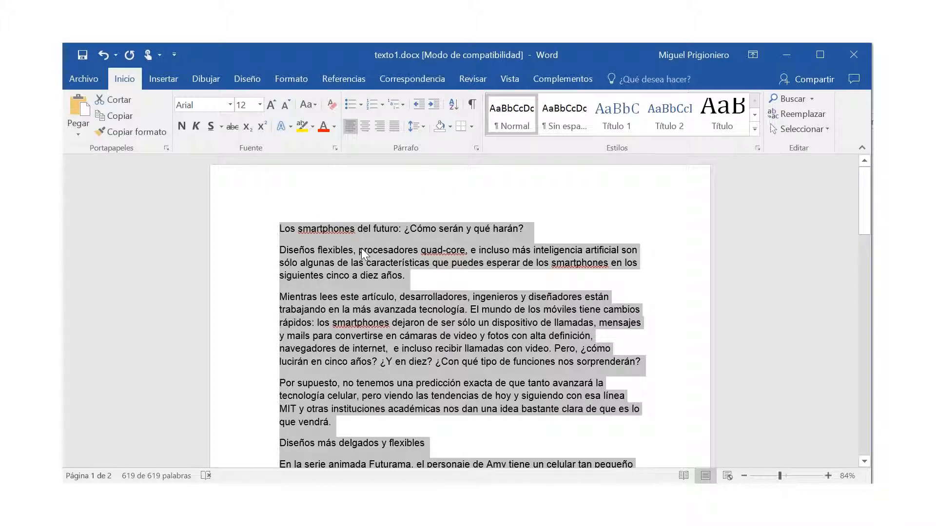
Format the title line "Los smartphones del futuro" at size 14, bold and centred, and deselect it
{"action": "left_click", "coordinate": [262, 295]}
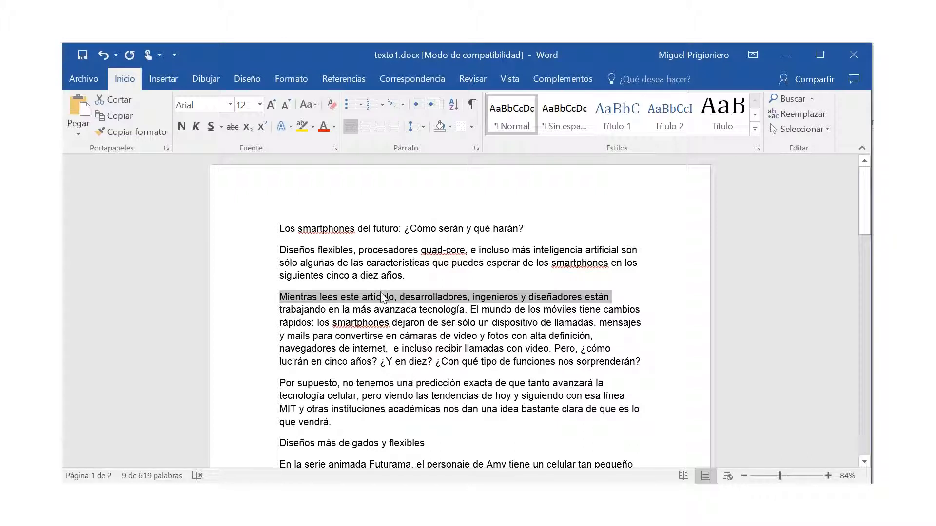
{"action": "left_click", "coordinate": [238, 234]}
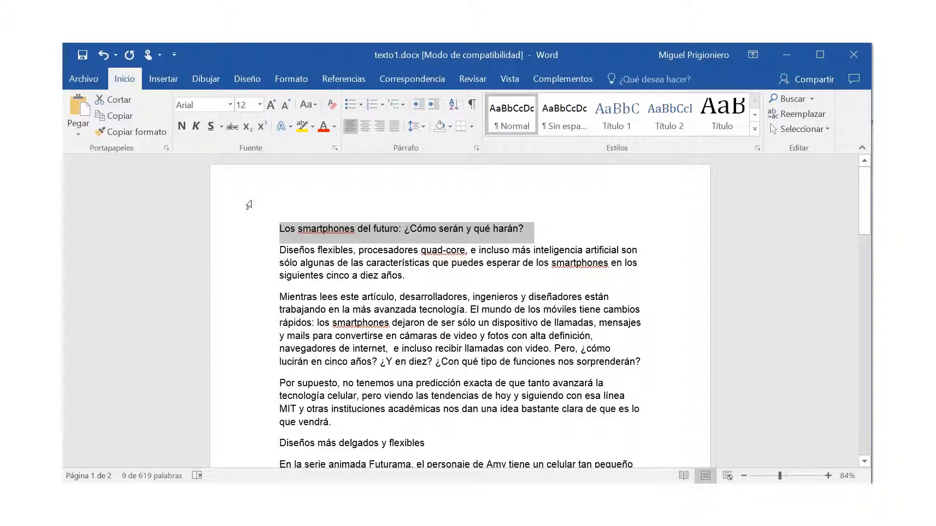
{"action": "left_click", "coordinate": [260, 105]}
{"action": "left_click", "coordinate": [242, 192]}
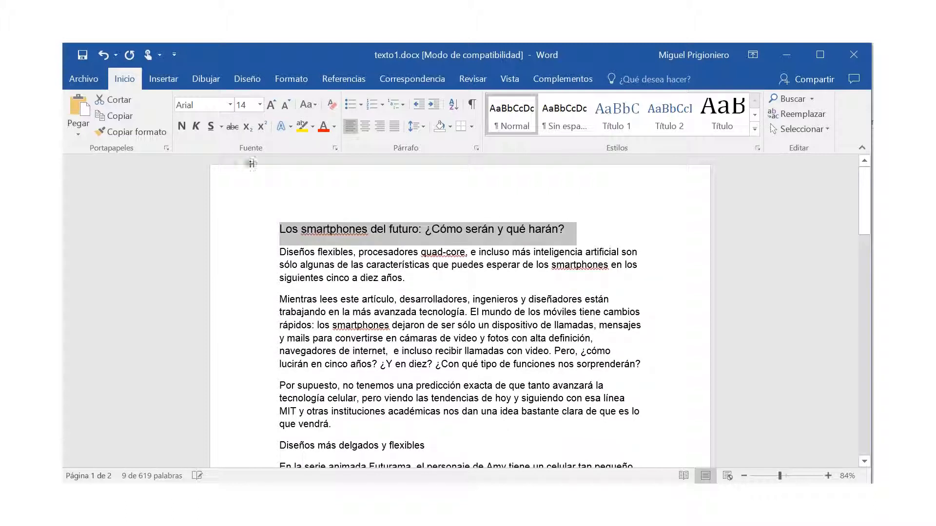
{"action": "left_click", "coordinate": [181, 128]}
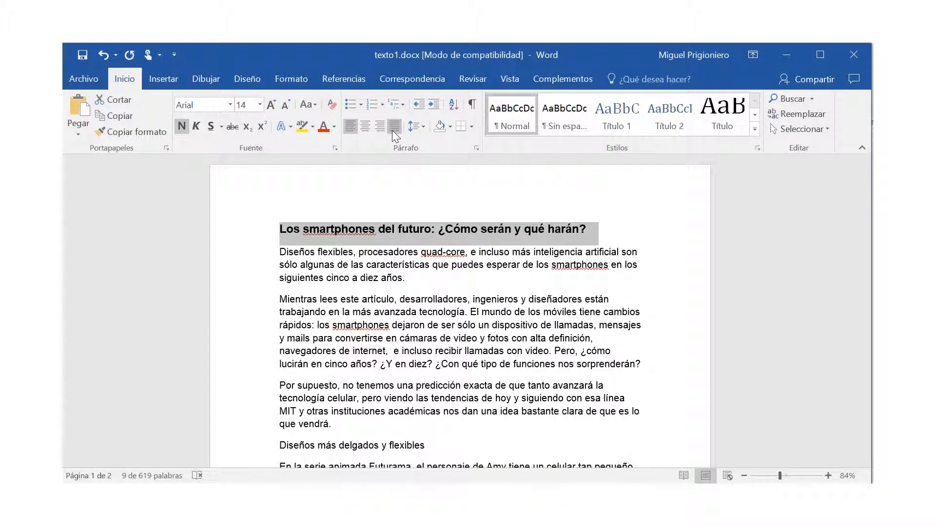
{"action": "left_click", "coordinate": [367, 128]}
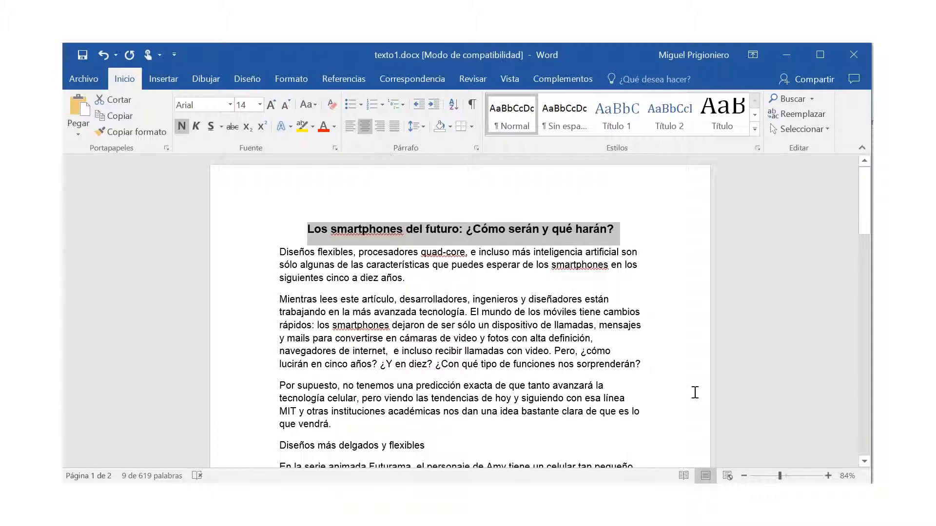
{"action": "left_click", "coordinate": [662, 344]}
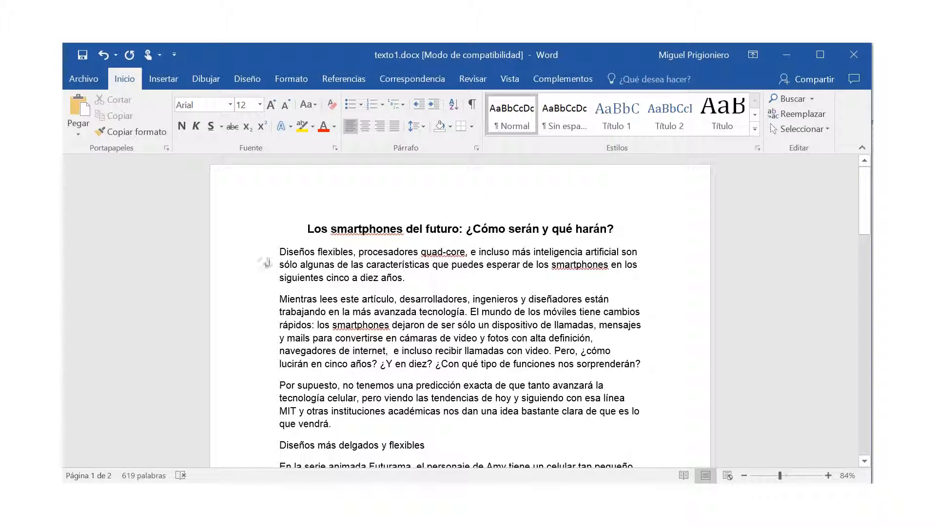
Make the "Diseños flexibles, procesadores quad-core" paragraph italic, bold and justified, and deselect it
{"action": "double_click", "coordinate": [233, 270]}
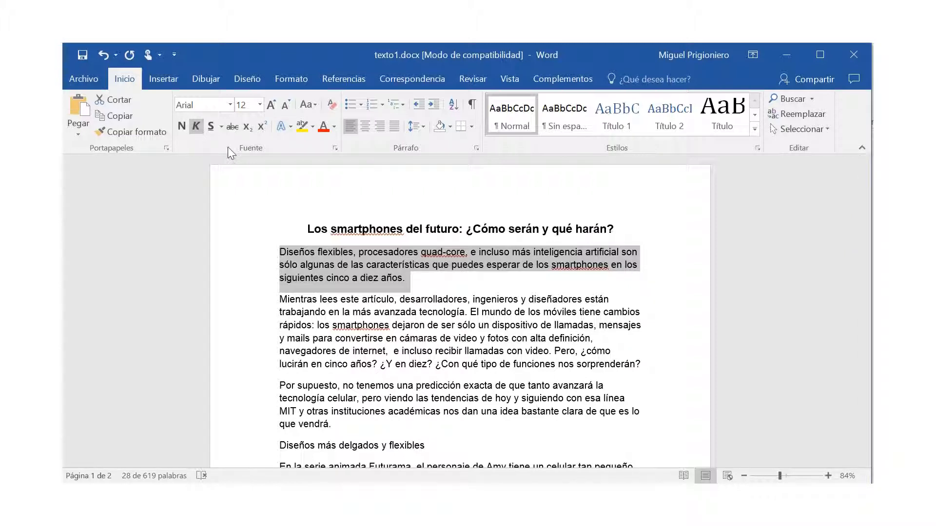
{"action": "left_click", "coordinate": [195, 129]}
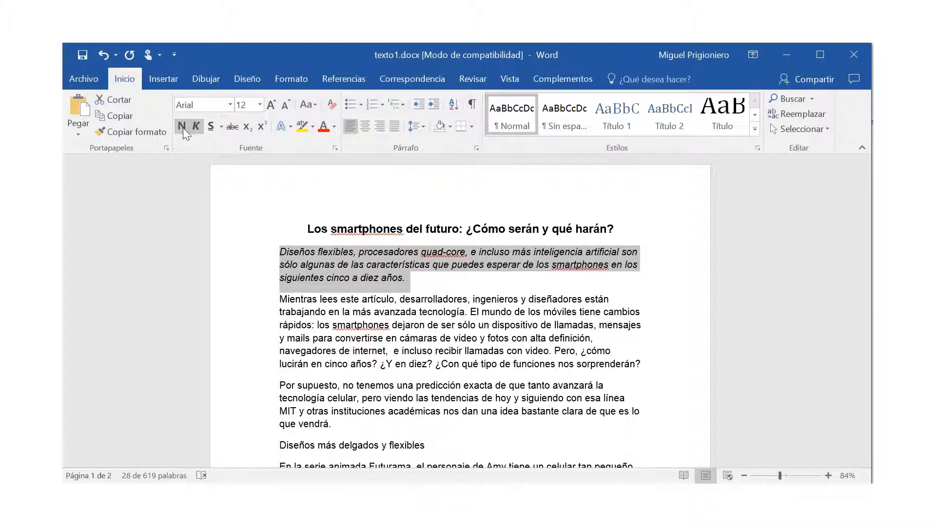
{"action": "left_click", "coordinate": [181, 127]}
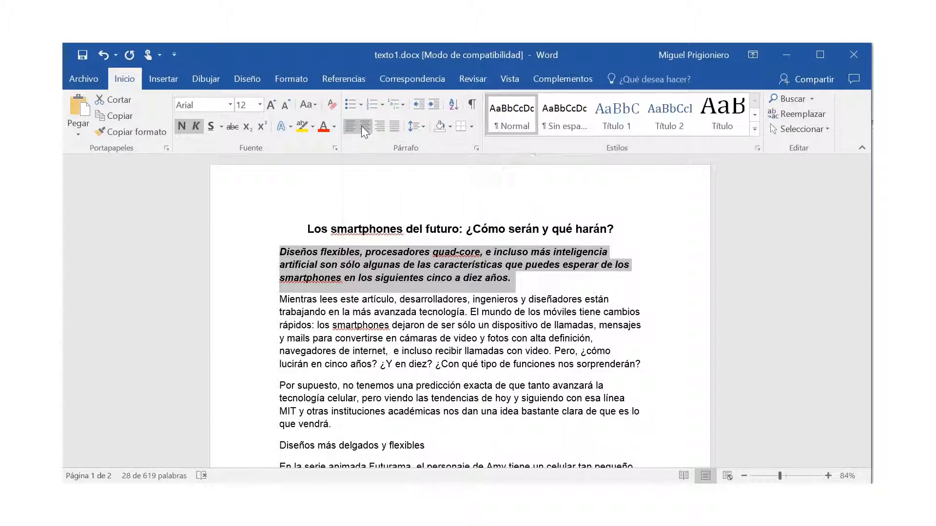
{"action": "left_click", "coordinate": [393, 127]}
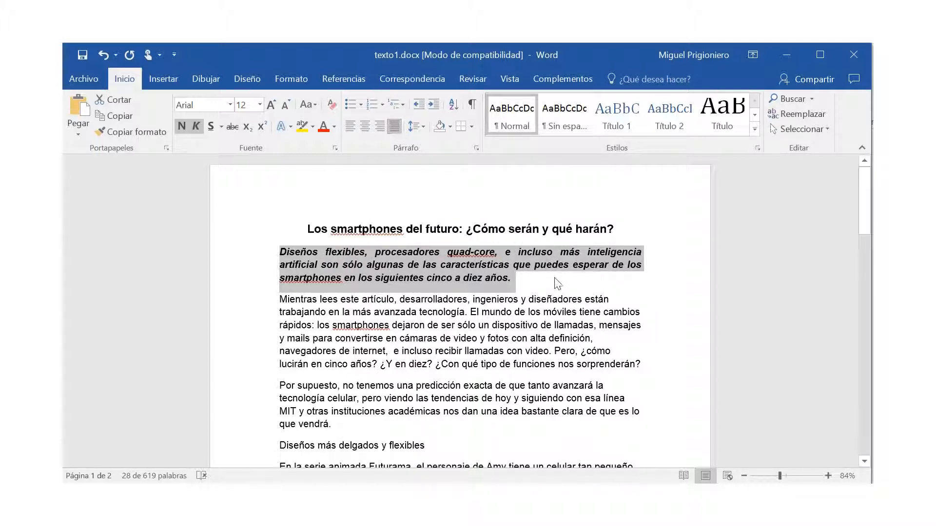
{"action": "left_click", "coordinate": [634, 331]}
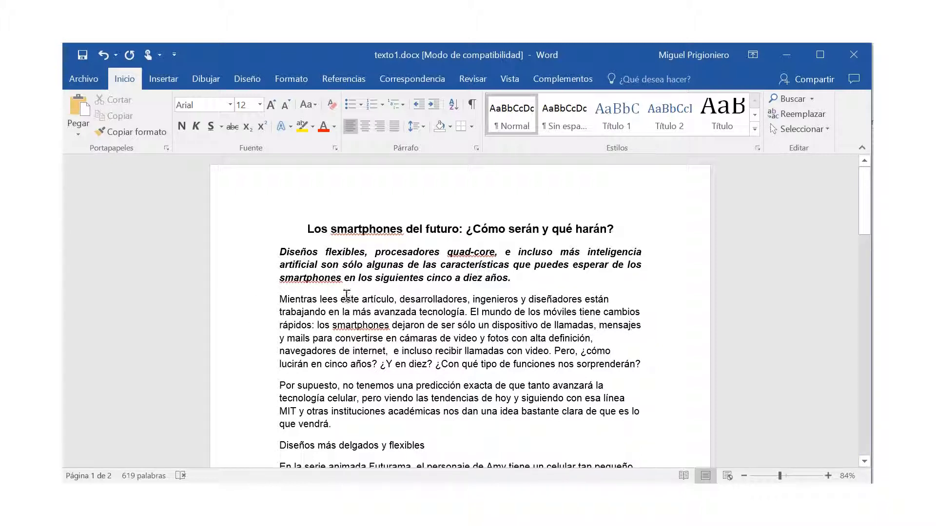
Give the "Mientras lees este artículo" paragraph the orange theme font colour, centre it and deselect it
{"action": "triple_click", "coordinate": [233, 330]}
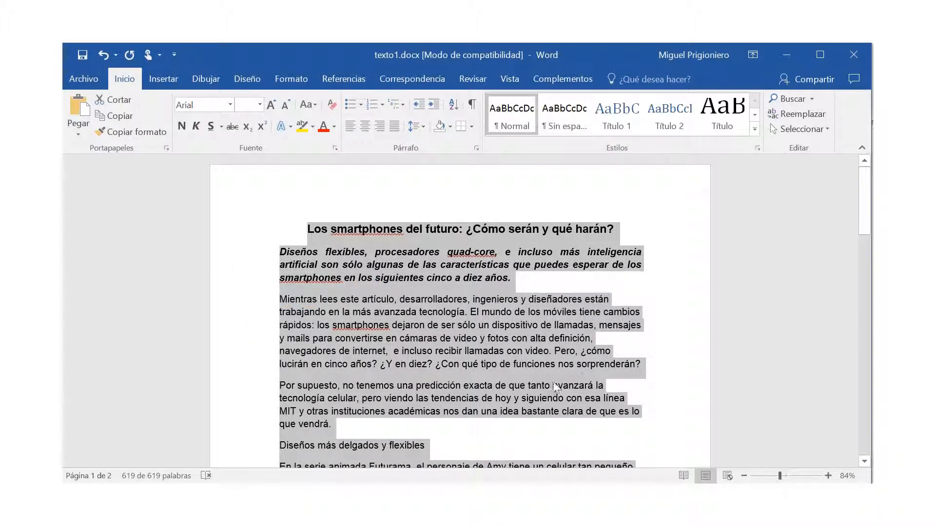
{"action": "left_click", "coordinate": [613, 347]}
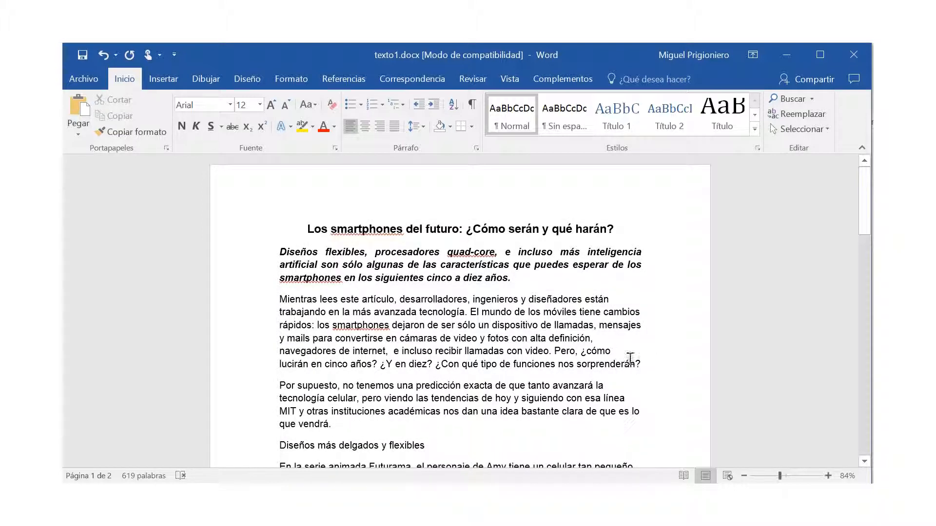
{"action": "double_click", "coordinate": [238, 336]}
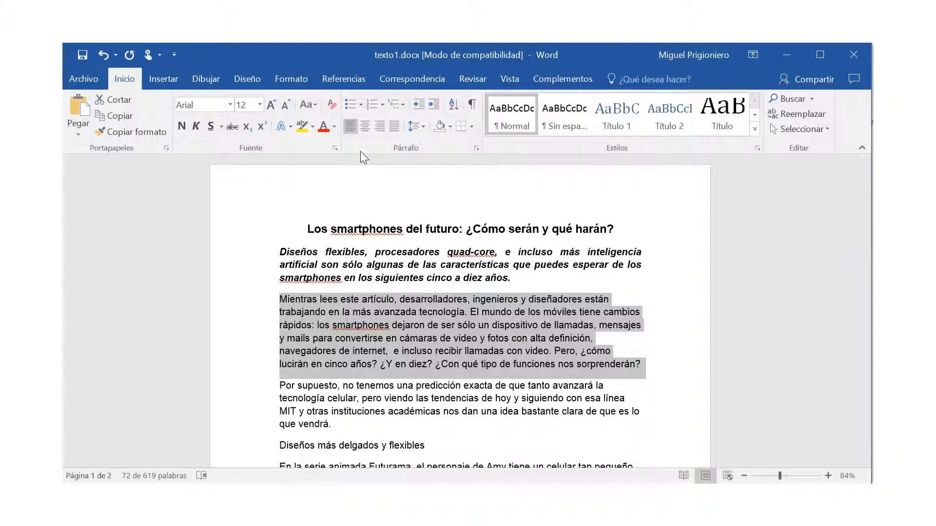
{"action": "left_click", "coordinate": [333, 126]}
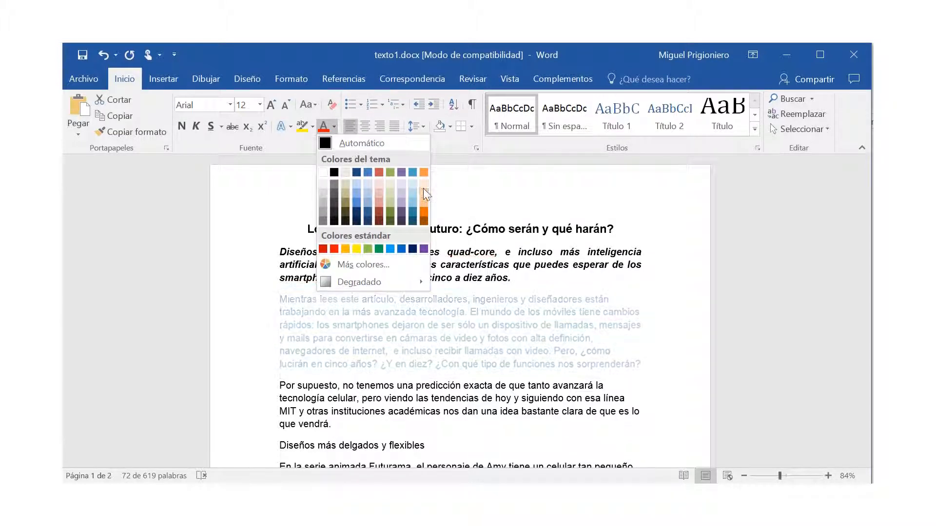
{"action": "left_click", "coordinate": [423, 172]}
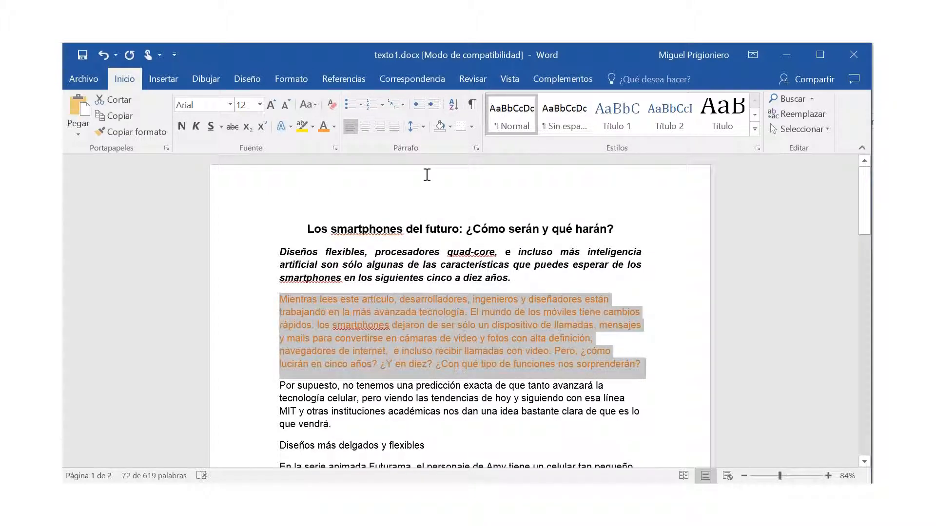
{"action": "left_click", "coordinate": [364, 132]}
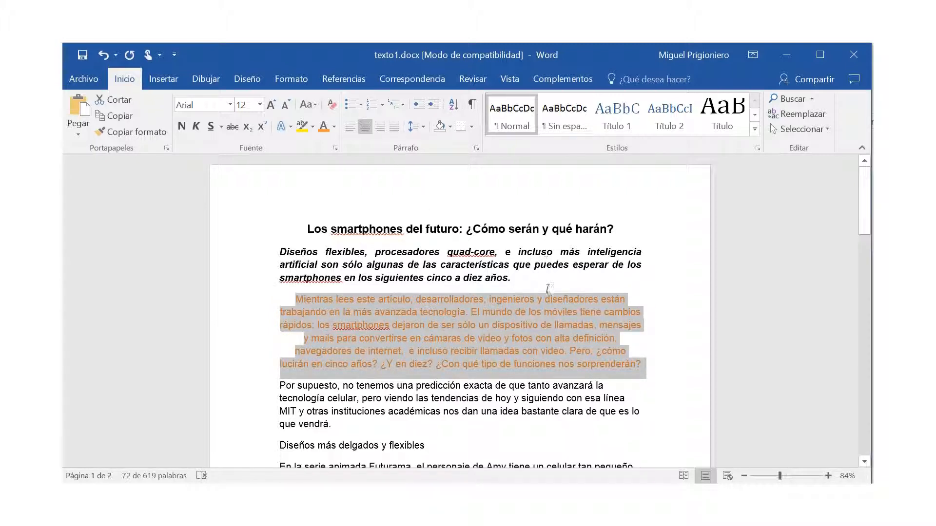
{"action": "left_click", "coordinate": [658, 427]}
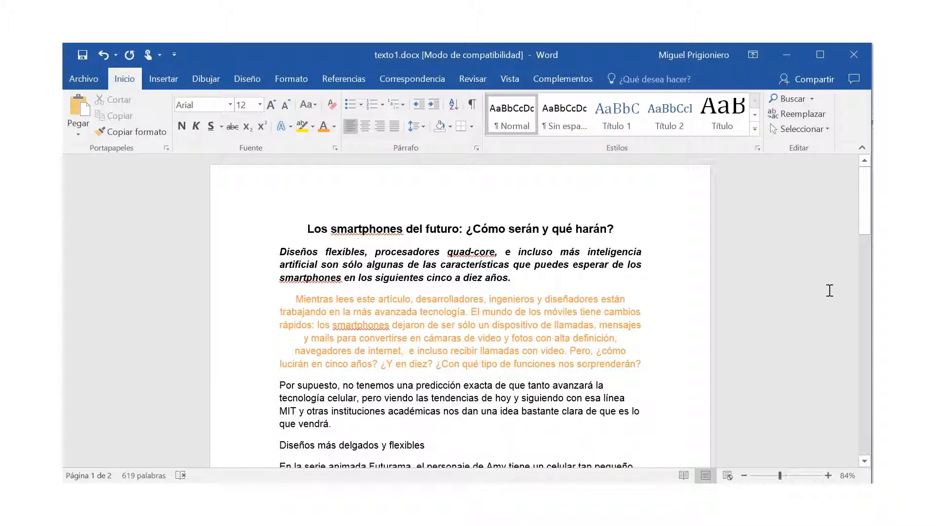
Align the "Por supuesto, no tenemos una predicción exacta" paragraph to the right and underline it
{"action": "scroll", "coordinate": [861, 230], "scroll_direction": "down", "scroll_amount": 3}
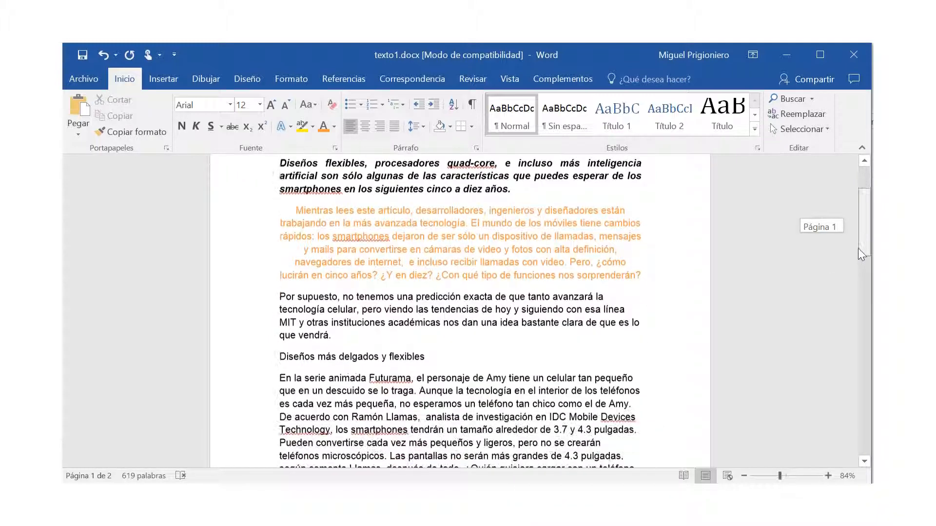
{"action": "double_click", "coordinate": [246, 298]}
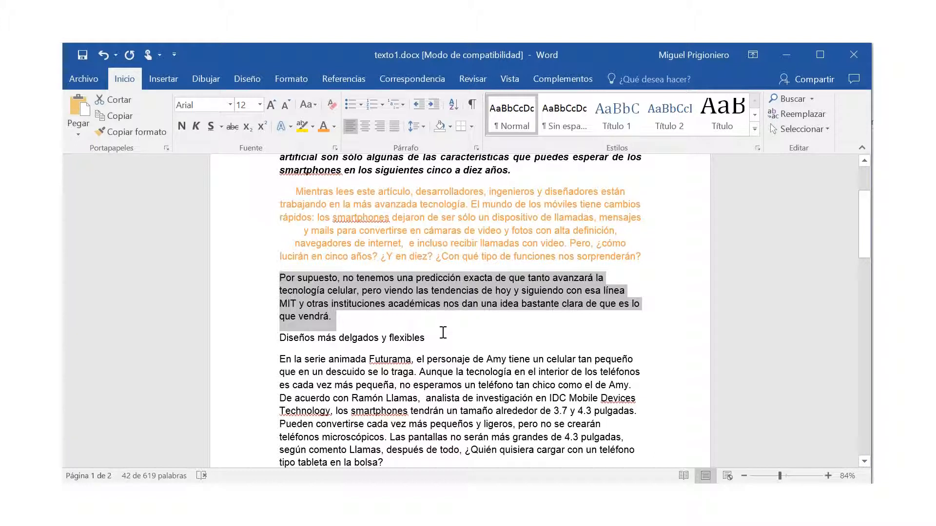
{"action": "left_click", "coordinate": [380, 127]}
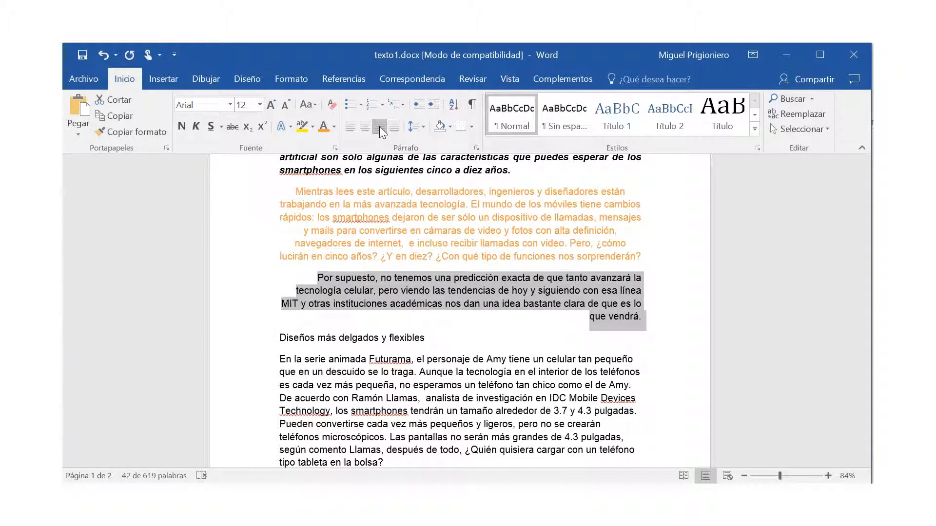
{"action": "left_click", "coordinate": [210, 128]}
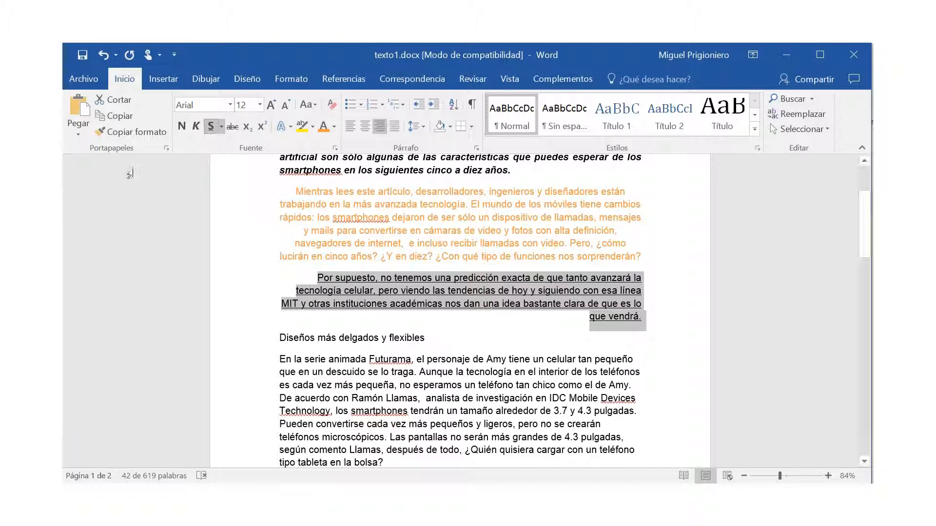
Set the "Por supuesto, no tenemos una predicción exacta" paragraph to 14-point Verdana and deselect it
{"action": "left_click", "coordinate": [270, 108]}
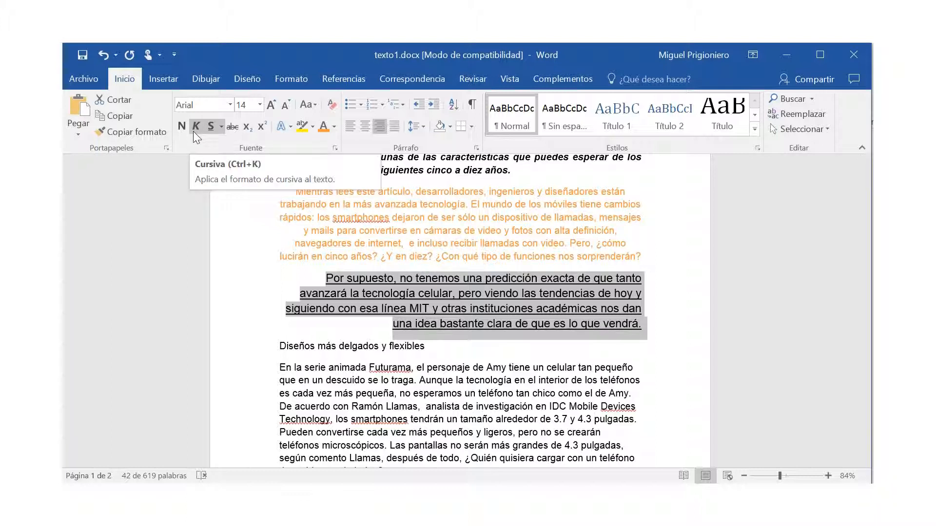
{"action": "left_click", "coordinate": [230, 105]}
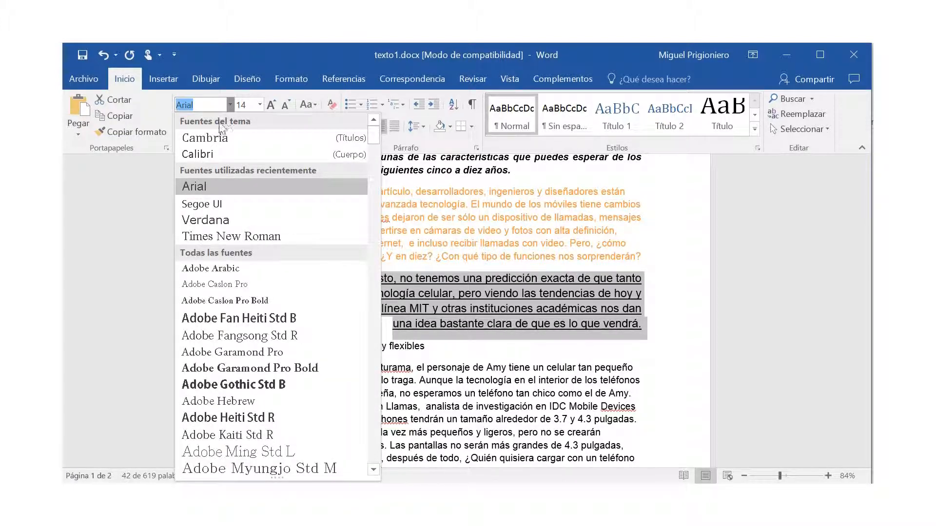
{"action": "left_click", "coordinate": [203, 220]}
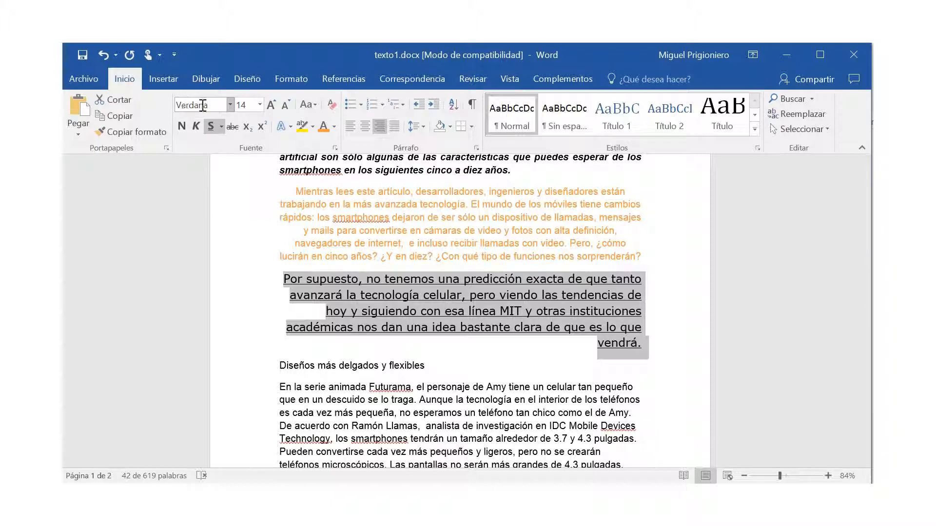
{"action": "left_click", "coordinate": [452, 368]}
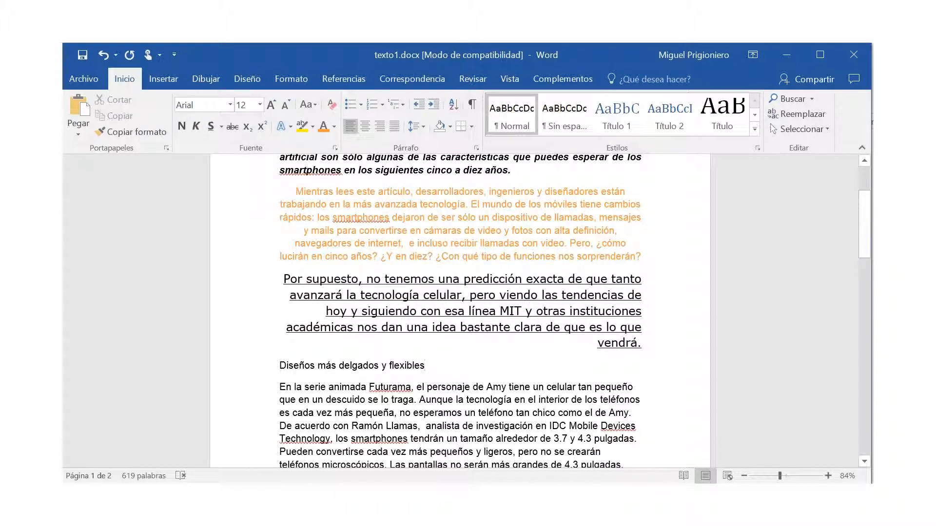
Apply the all-caps (Mayúsculas) font effect to the "En la serie animada Futurama" paragraph
{"action": "left_click_drag", "start_coordinate": [864, 242], "coordinate": [864, 230]}
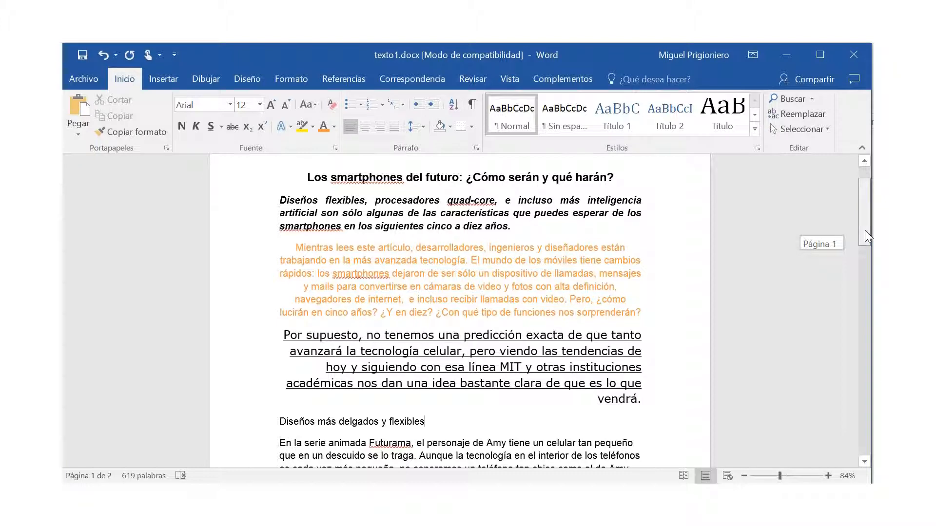
{"action": "left_click_drag", "start_coordinate": [865, 230], "coordinate": [864, 258]}
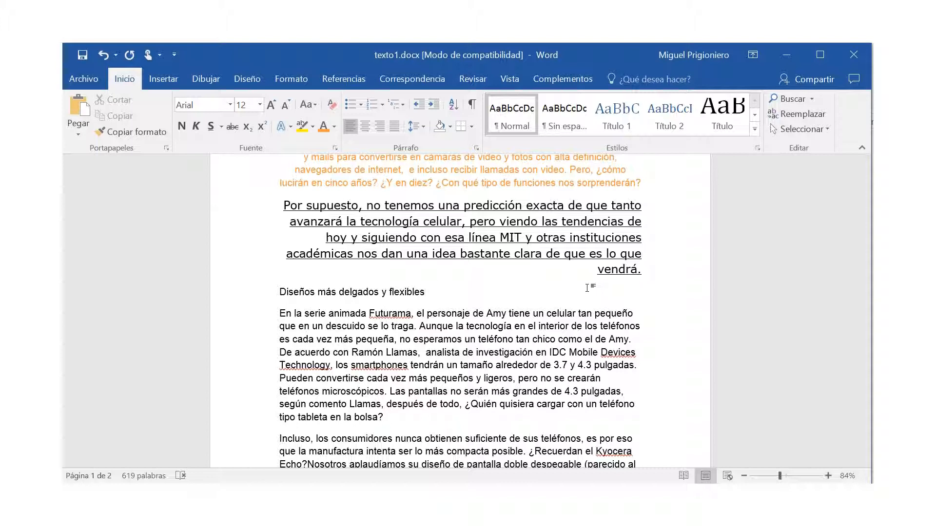
{"action": "triple_click", "coordinate": [259, 326]}
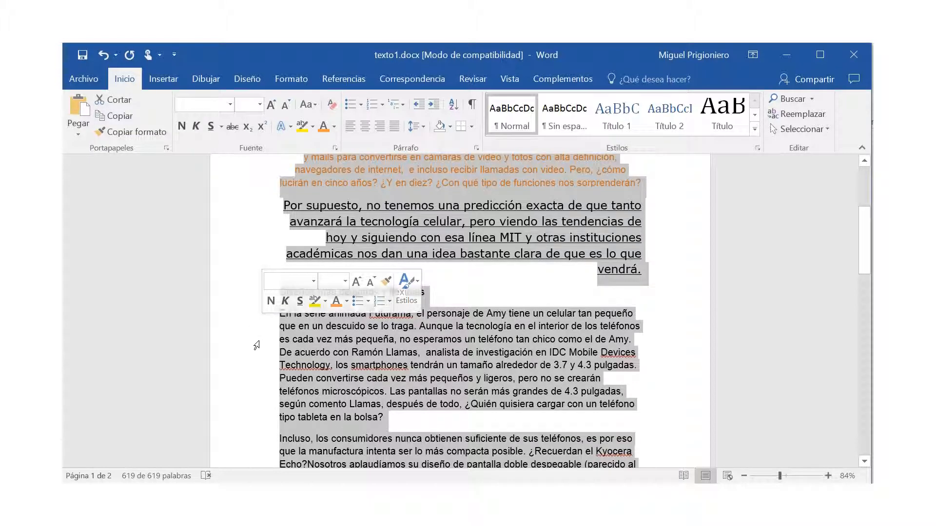
{"action": "left_click", "coordinate": [502, 297]}
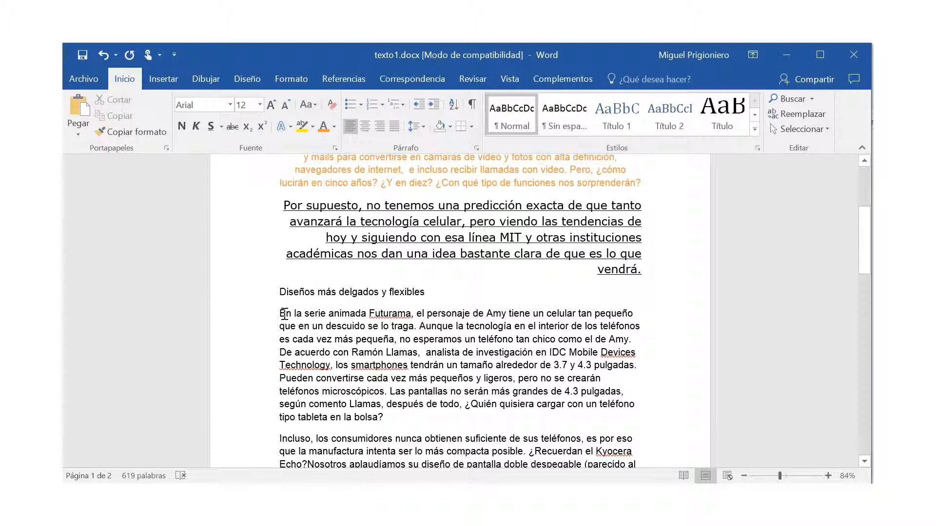
{"action": "left_click_drag", "start_coordinate": [285, 314], "coordinate": [393, 424]}
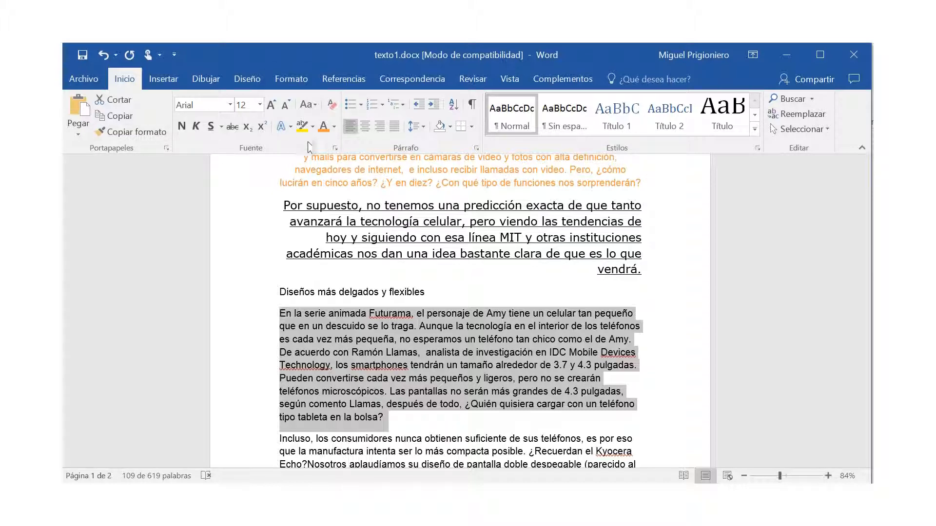
{"action": "left_click", "coordinate": [335, 149]}
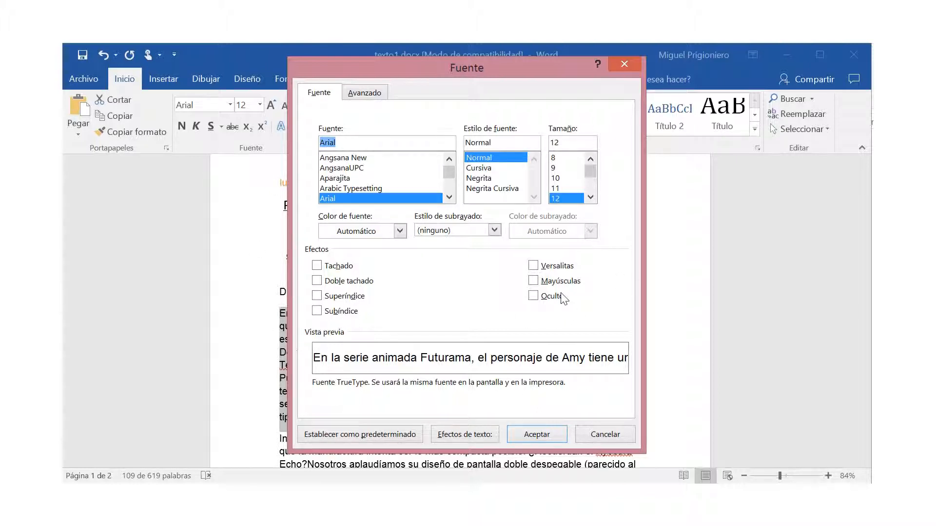
{"action": "left_click", "coordinate": [534, 281]}
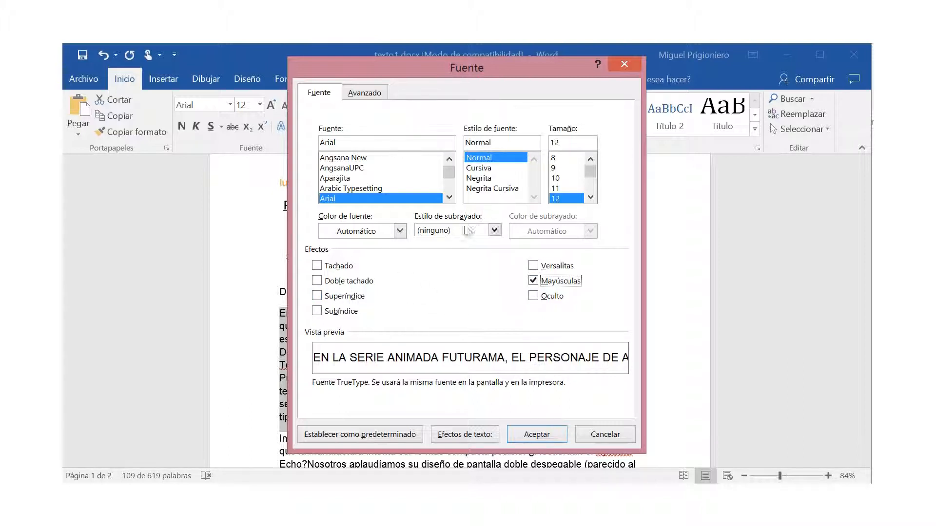
{"action": "left_click", "coordinate": [531, 436]}
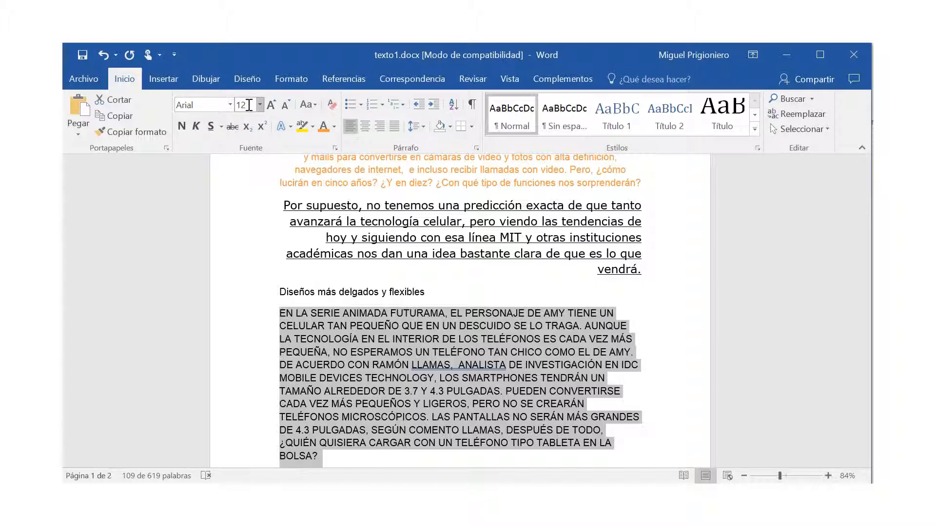
Reduce the all-caps Futurama paragraph to font size 10 and deselect it
{"action": "left_click", "coordinate": [285, 105]}
{"action": "left_click", "coordinate": [286, 105]}
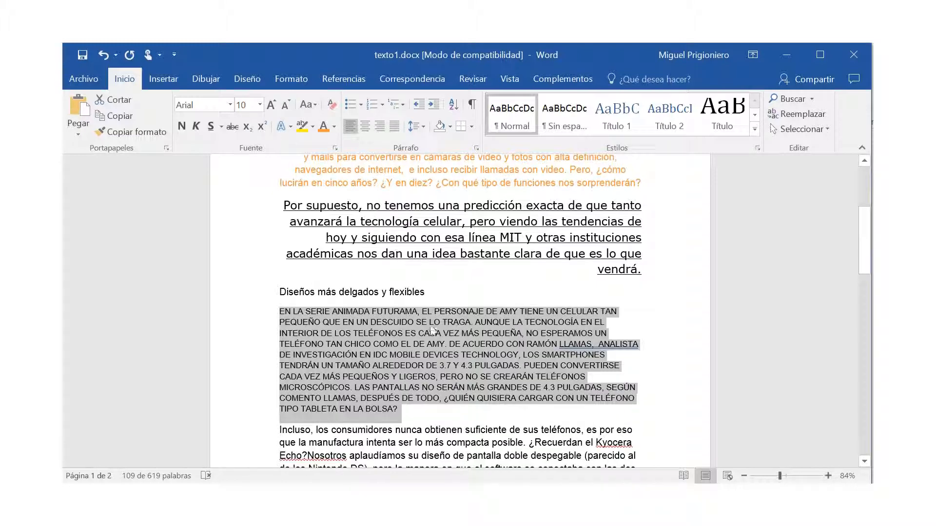
{"action": "left_click", "coordinate": [486, 413]}
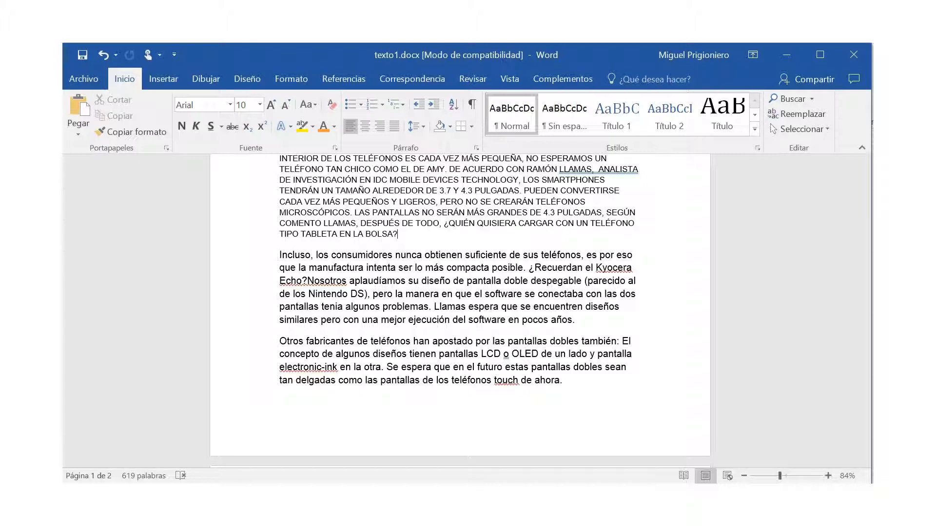
Select the text from the start of the "Incluso, los consumidores" paragraph through the end of the "Un buen ejemplo" paragraph
{"action": "left_click", "coordinate": [283, 254]}
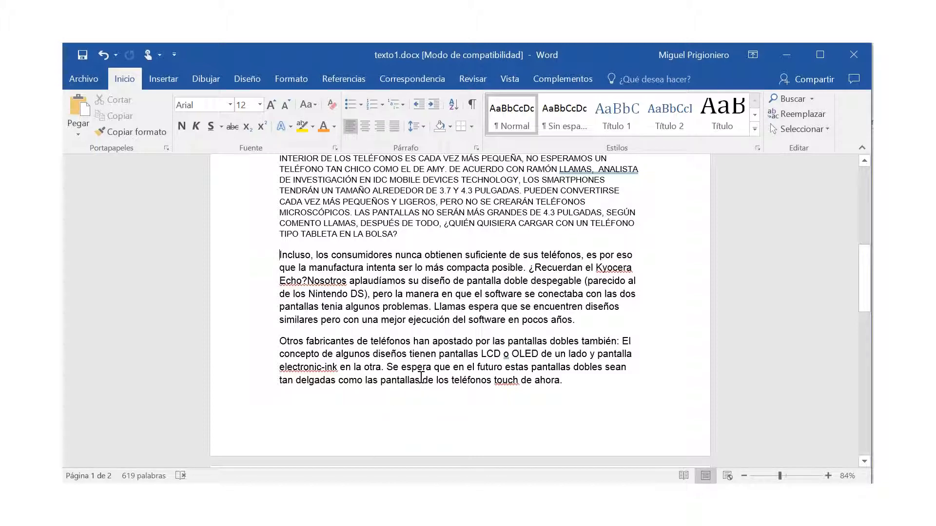
{"action": "key", "text": "shift+Down"}
{"action": "key", "text": "shift+Down"}
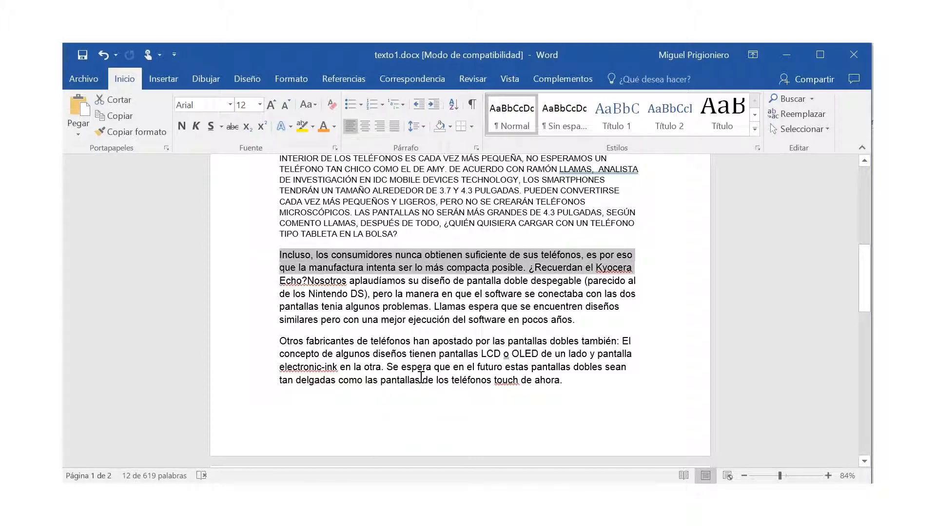
{"action": "key", "text": "shift+Down"}
{"action": "key", "text": "shift+Down"}
{"action": "key", "text": "shift+Down"}
{"action": "key", "text": "shift+Down"}
{"action": "key", "text": "shift+Down"}
{"action": "key", "text": "shift+Down"}
{"action": "key", "text": "shift+Down"}
{"action": "key", "text": "shift+Down"}
{"action": "key", "text": "shift+Down"}
{"action": "key", "text": "shift+Down"}
{"action": "key", "text": "shift+Down"}
{"action": "key", "text": "shift+Down"}
{"action": "key", "text": "shift+Down"}
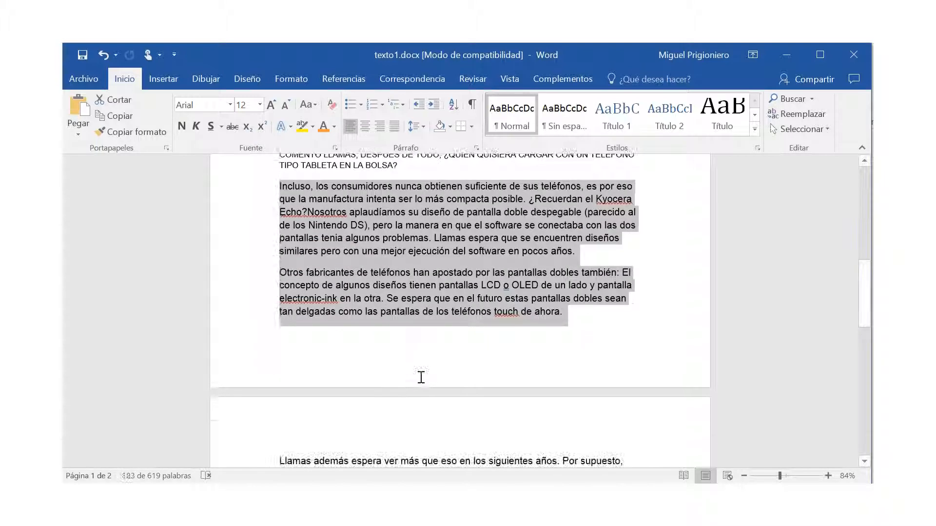
{"action": "key", "text": "shift+Down"}
{"action": "key", "text": "shift+Down"}
{"action": "key", "text": "shift+Down"}
{"action": "key", "text": "shift+Down"}
{"action": "key", "text": "shift+Down"}
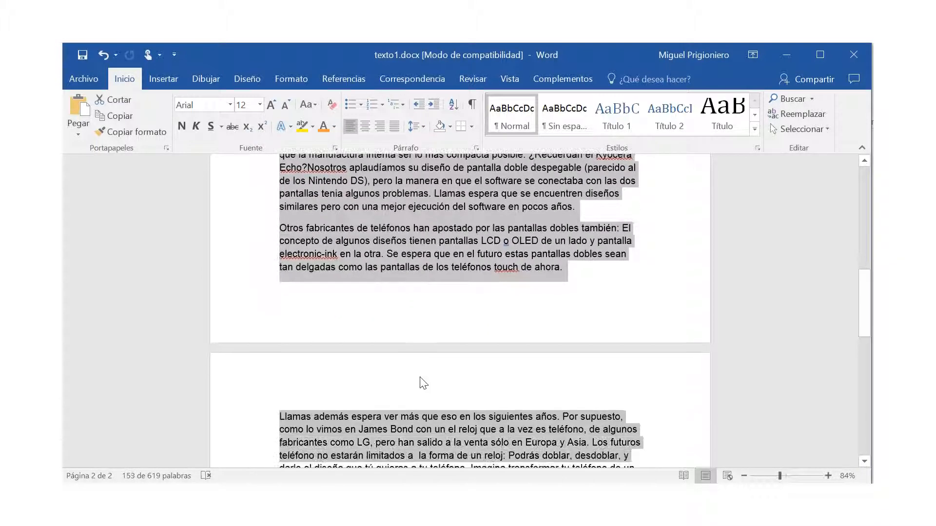
{"action": "key", "text": "shift+Down"}
{"action": "key", "text": "shift+Down"}
{"action": "key", "text": "shift+Down"}
{"action": "key", "text": "shift+Down"}
{"action": "key", "text": "shift+Down"}
{"action": "key", "text": "shift+Down"}
{"action": "key", "text": "shift+Down"}
{"action": "key", "text": "shift+Down"}
{"action": "key", "text": "shift+Down"}
{"action": "key", "text": "shift+Up"}
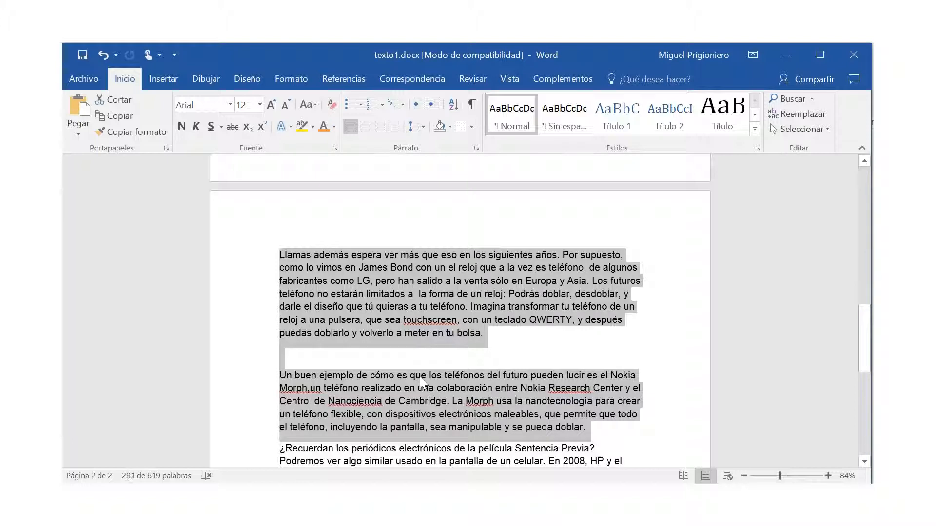
{"action": "key", "text": "shift+Up"}
{"action": "key", "text": "shift+Down"}
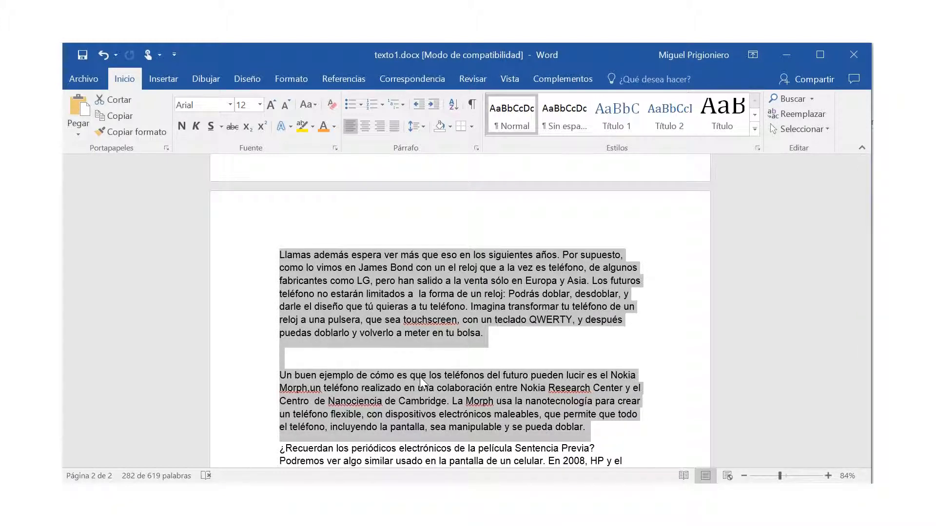
Give the selected paragraphs justified alignment (Justificada) and 1,5-line spacing (1,5 líneas), and deselect them
{"action": "left_click_drag", "start_coordinate": [865, 338], "coordinate": [859, 293]}
{"action": "left_click_drag", "start_coordinate": [858, 290], "coordinate": [858, 290]}
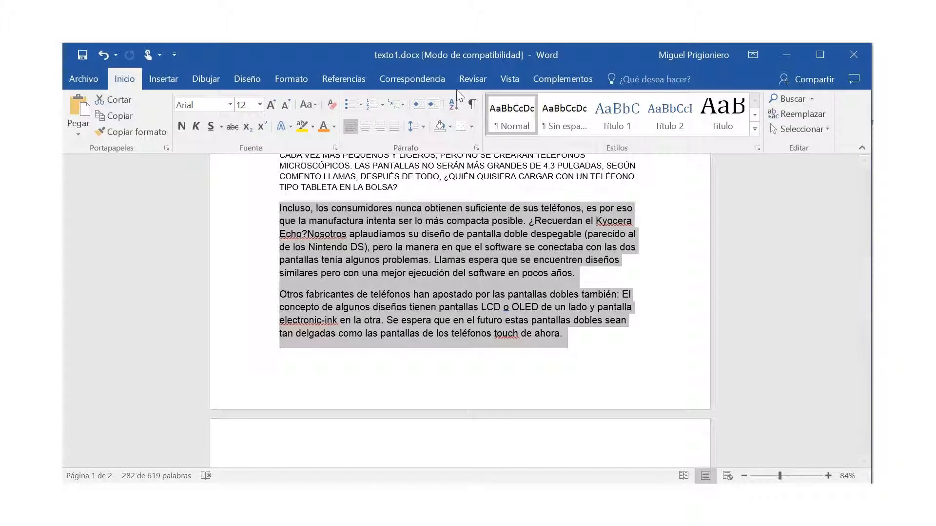
{"action": "left_click", "coordinate": [477, 147]}
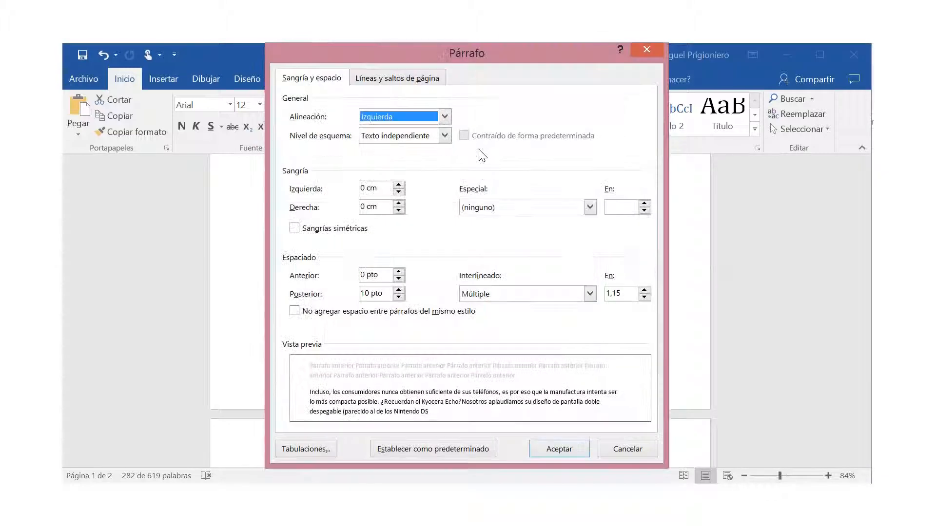
{"action": "left_click_drag", "start_coordinate": [491, 53], "coordinate": [580, 76]}
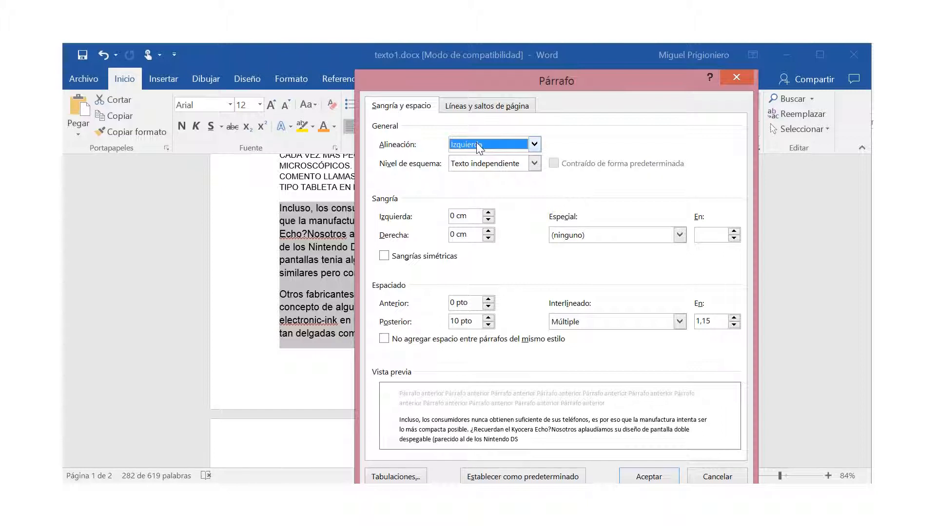
{"action": "left_click", "coordinate": [534, 144]}
{"action": "left_click", "coordinate": [480, 189]}
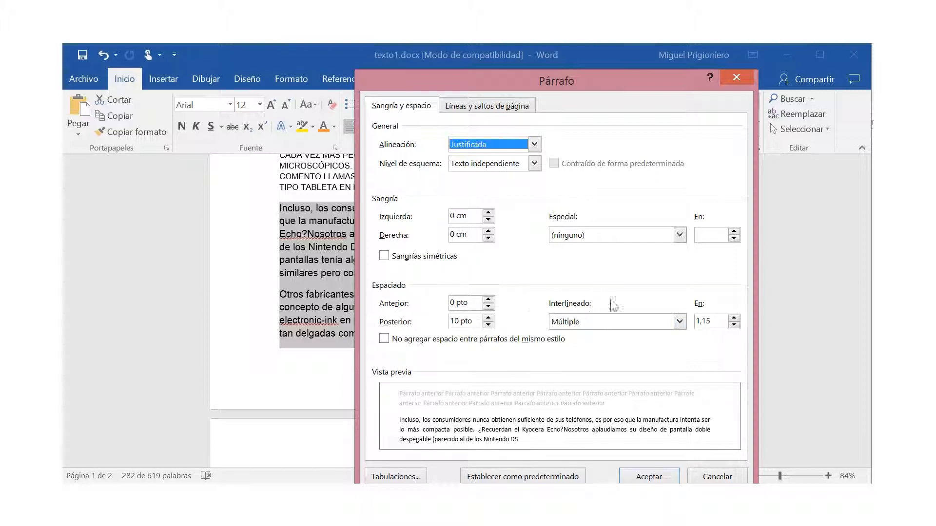
{"action": "left_click", "coordinate": [679, 321]}
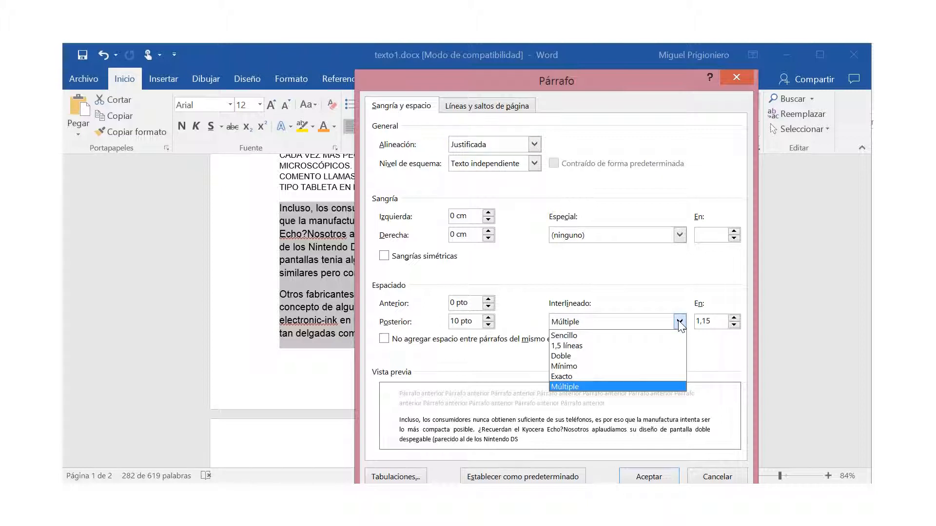
{"action": "left_click", "coordinate": [600, 345]}
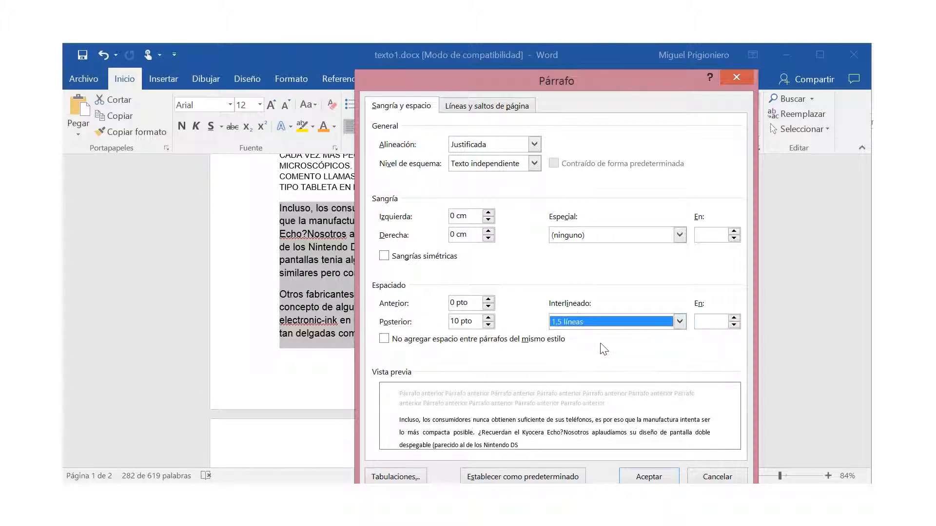
{"action": "left_click", "coordinate": [650, 478]}
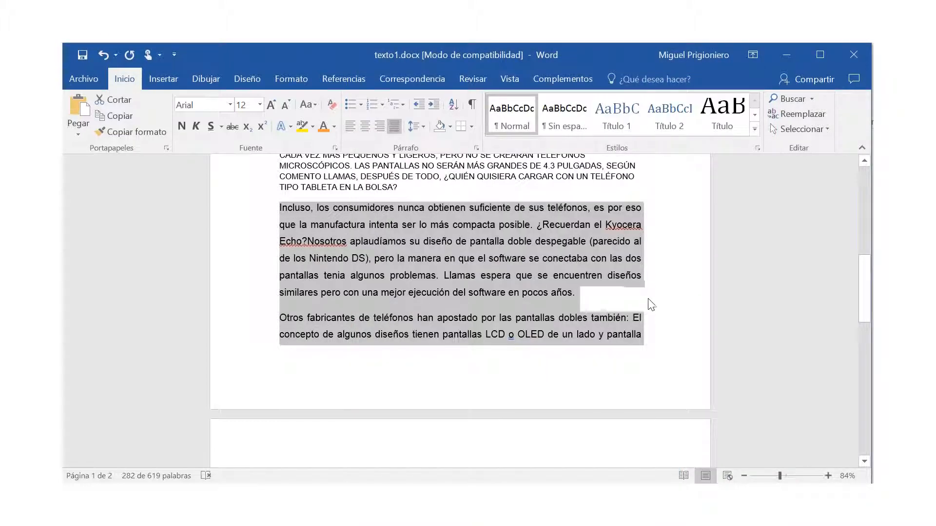
{"action": "left_click", "coordinate": [647, 297]}
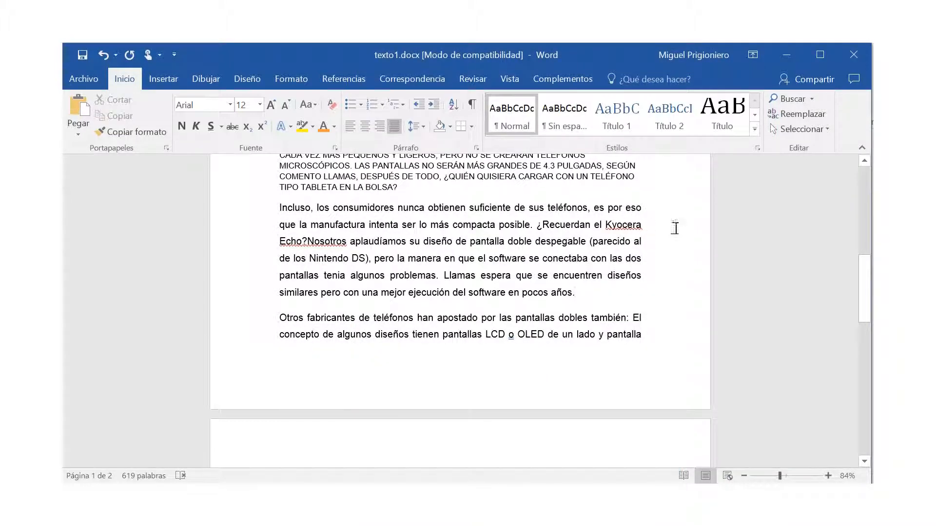
Set the left indent of the "Incluso, los consumidores" paragraph to 1 cm and deselect it
{"action": "left_click_drag", "start_coordinate": [862, 283], "coordinate": [861, 269]}
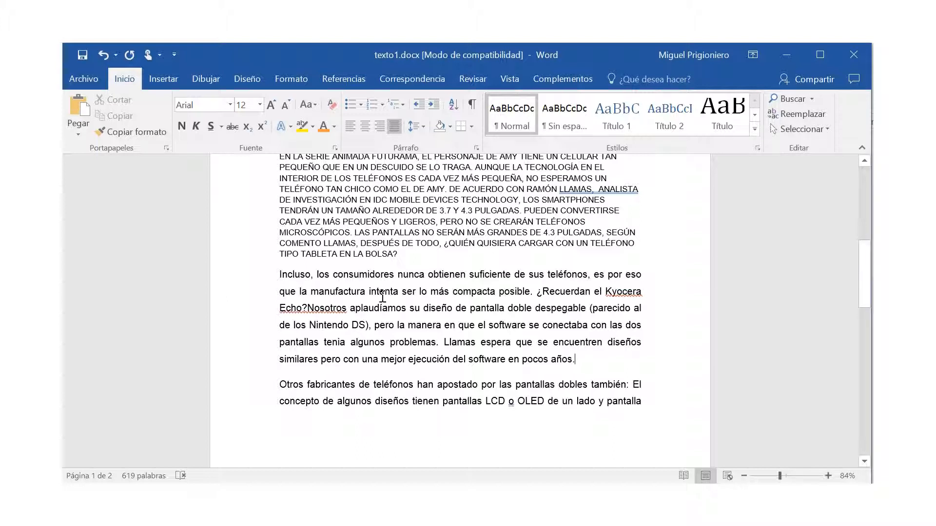
{"action": "double_click", "coordinate": [246, 308]}
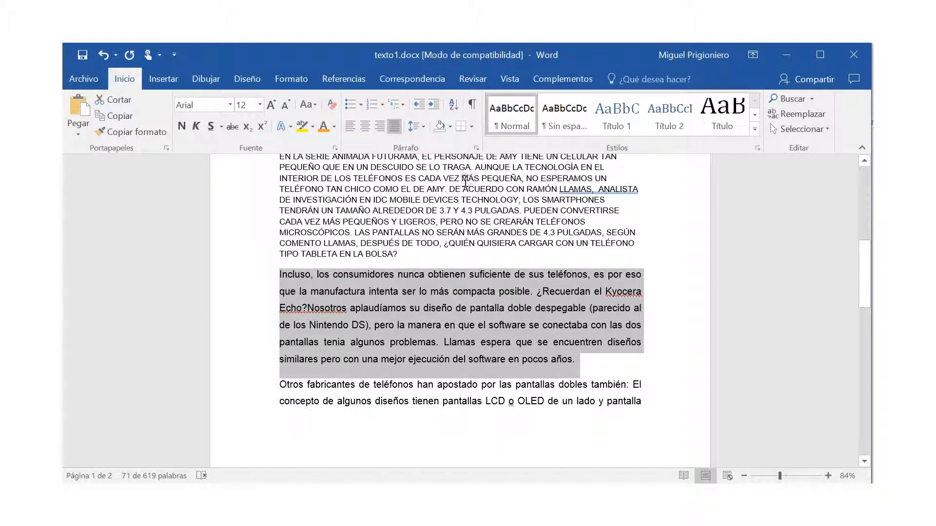
{"action": "left_click", "coordinate": [476, 148]}
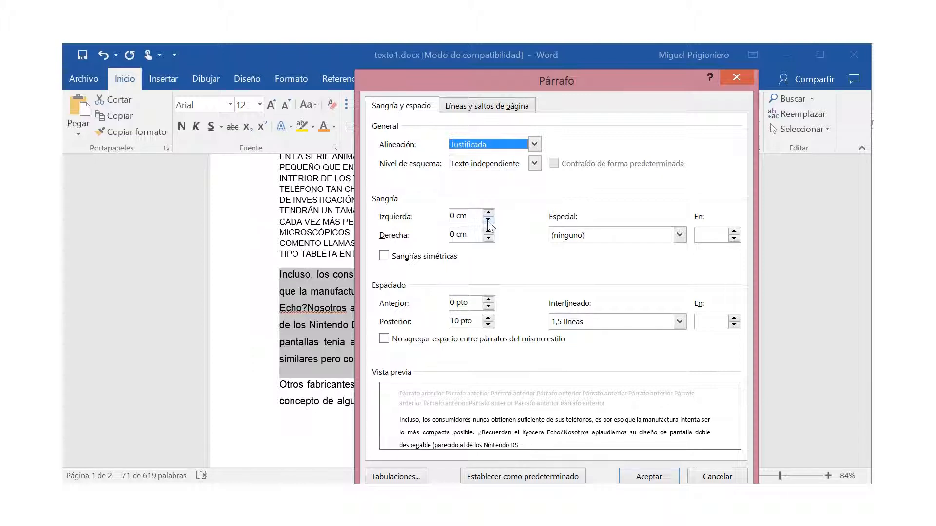
{"action": "left_click", "coordinate": [454, 217]}
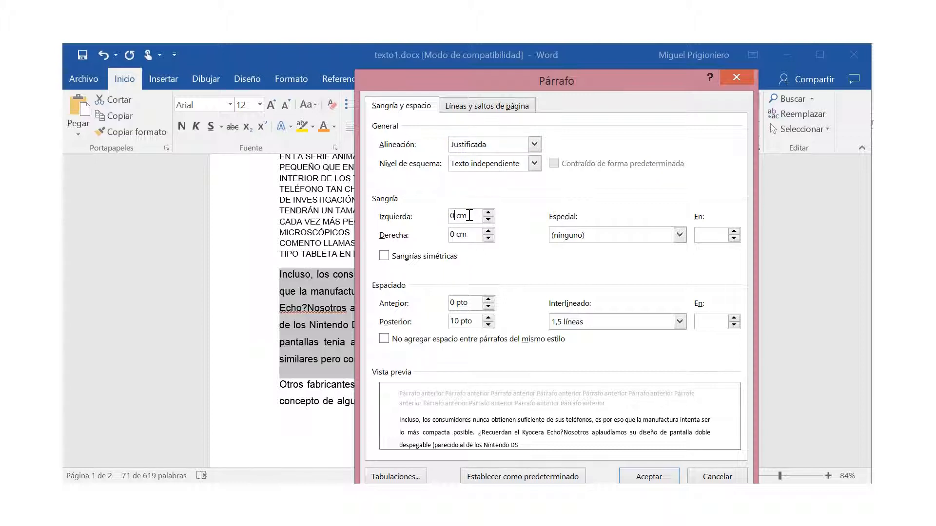
{"action": "key", "text": "BackSpace"}
{"action": "type", "text": "1"}
{"action": "left_click", "coordinate": [487, 220]}
{"action": "left_click", "coordinate": [487, 221]}
{"action": "left_click", "coordinate": [488, 214]}
{"action": "left_click", "coordinate": [488, 214]}
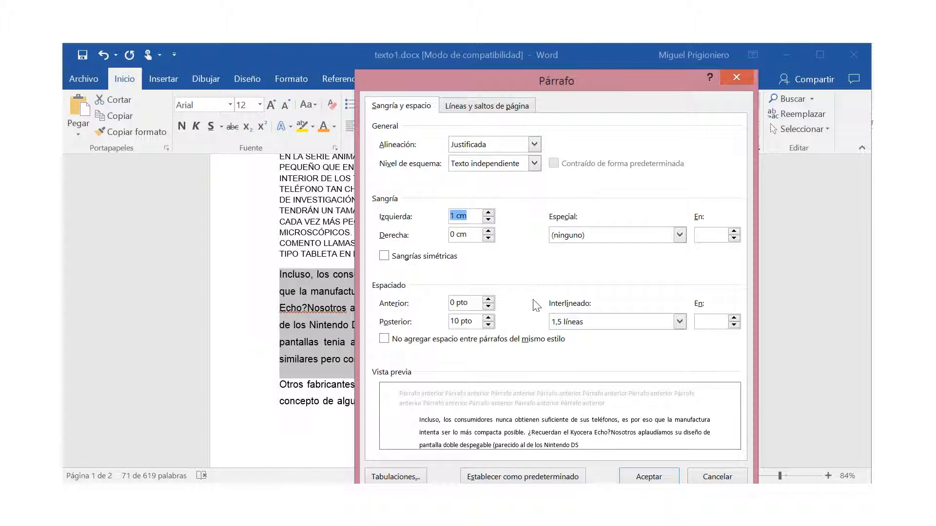
{"action": "left_click", "coordinate": [642, 477]}
{"action": "left_click", "coordinate": [530, 361]}
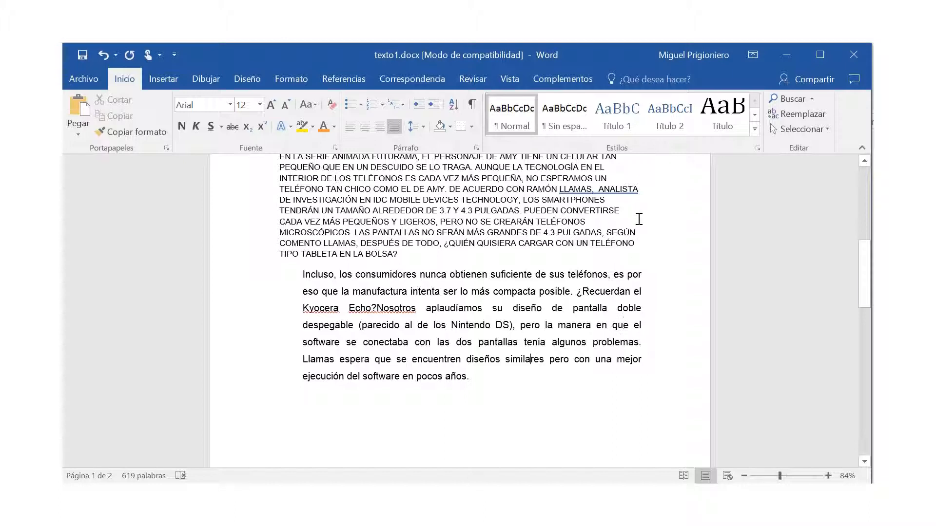
{"action": "left_click_drag", "start_coordinate": [867, 283], "coordinate": [868, 295]}
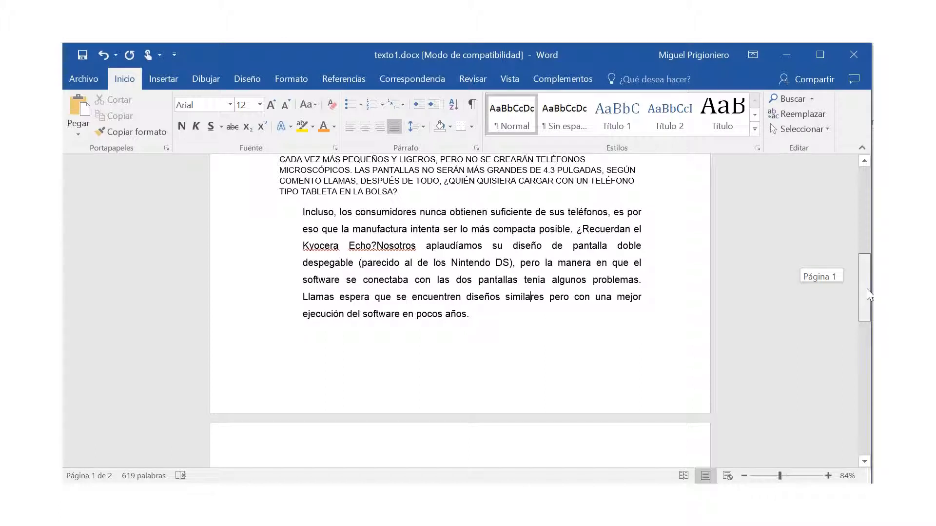
Set the right indent of the "Otros fabricantes" paragraph to 3 cm and deselect it
{"action": "left_click_drag", "start_coordinate": [868, 295], "coordinate": [868, 295]}
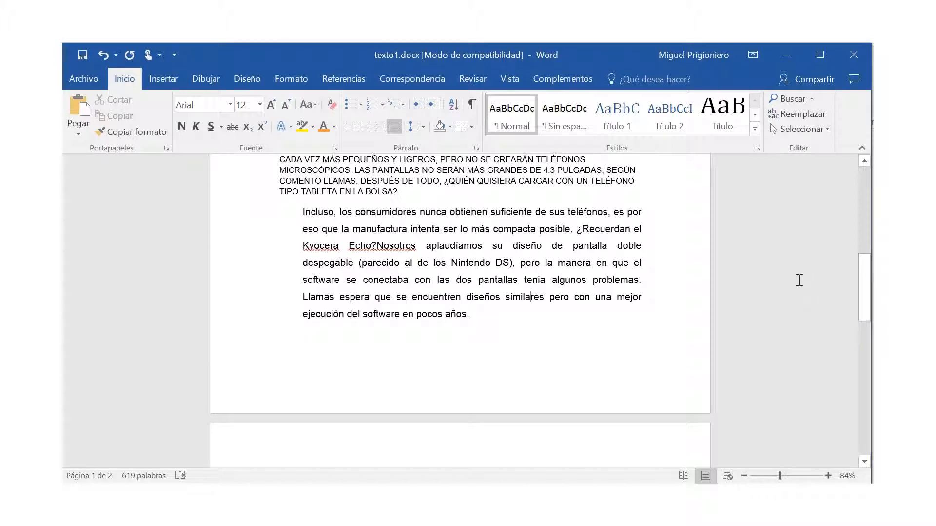
{"action": "left_click_drag", "start_coordinate": [865, 270], "coordinate": [865, 307]}
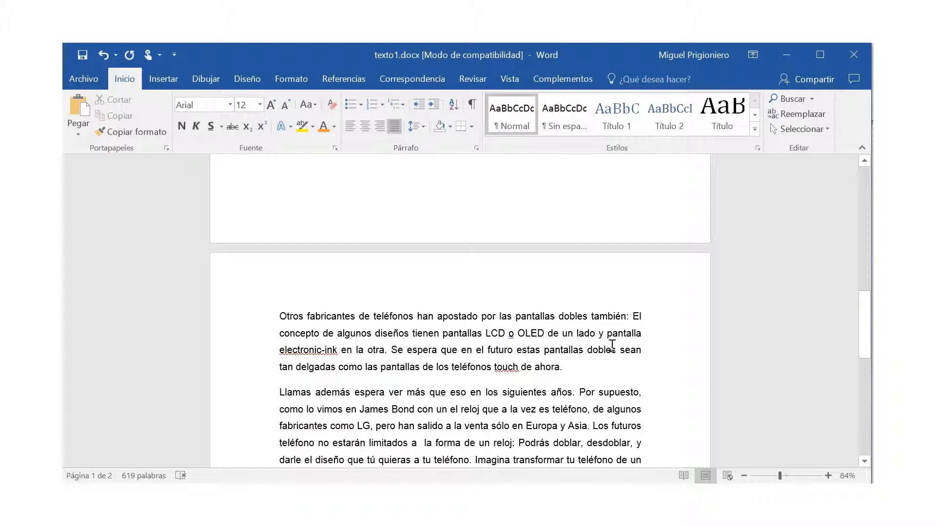
{"action": "double_click", "coordinate": [236, 329]}
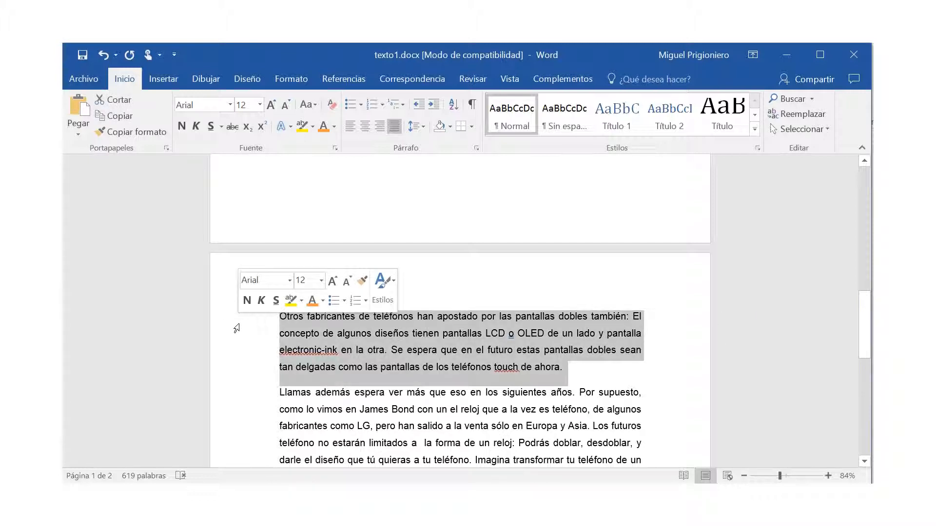
{"action": "left_click", "coordinate": [476, 148]}
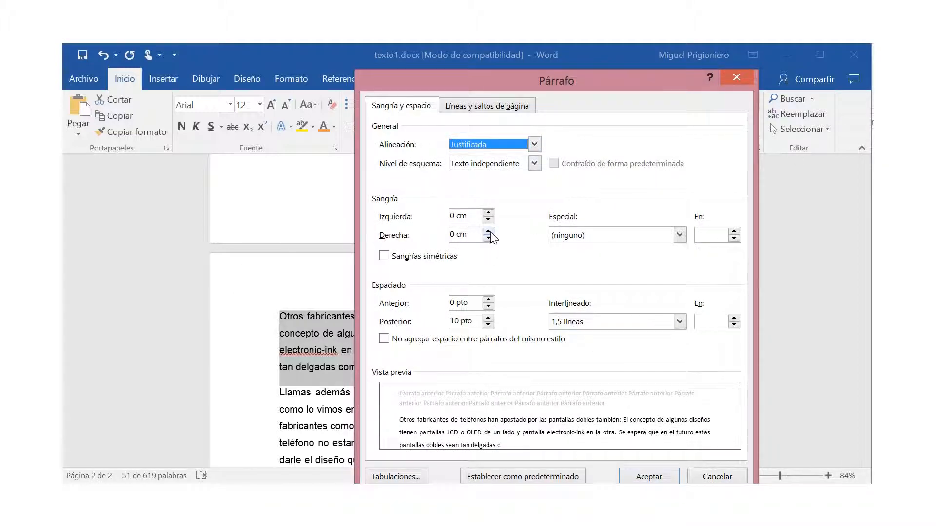
{"action": "left_click", "coordinate": [456, 235]}
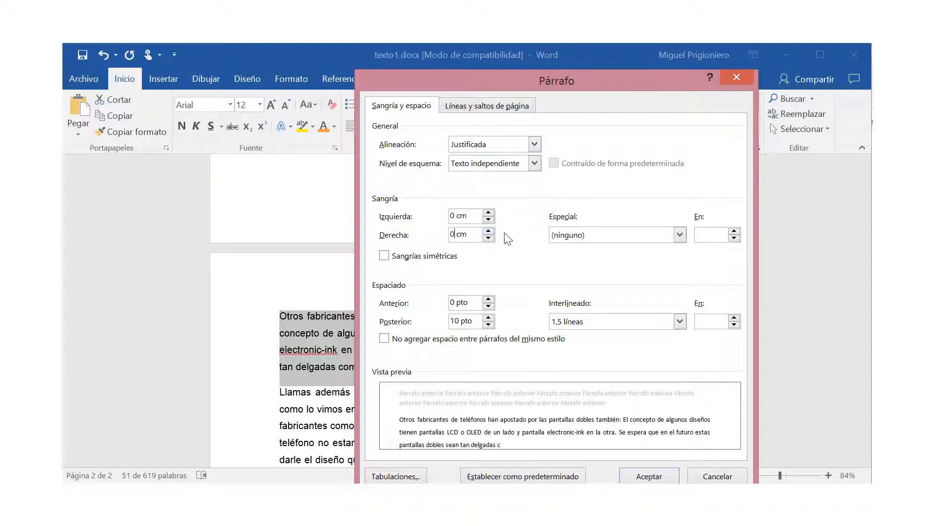
{"action": "type", "text": "3"}
{"action": "left_click", "coordinate": [636, 472]}
{"action": "left_click", "coordinate": [665, 480]}
{"action": "left_click", "coordinate": [636, 382]}
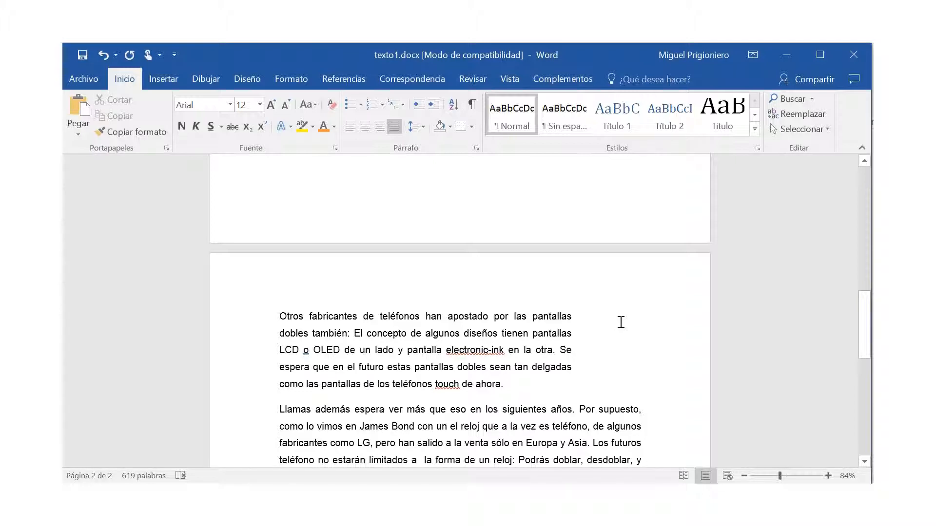
Give the "Llamas además" paragraph a special first-line indent (Primera línea) of 2,5 cm
{"action": "left_click_drag", "start_coordinate": [863, 315], "coordinate": [864, 337]}
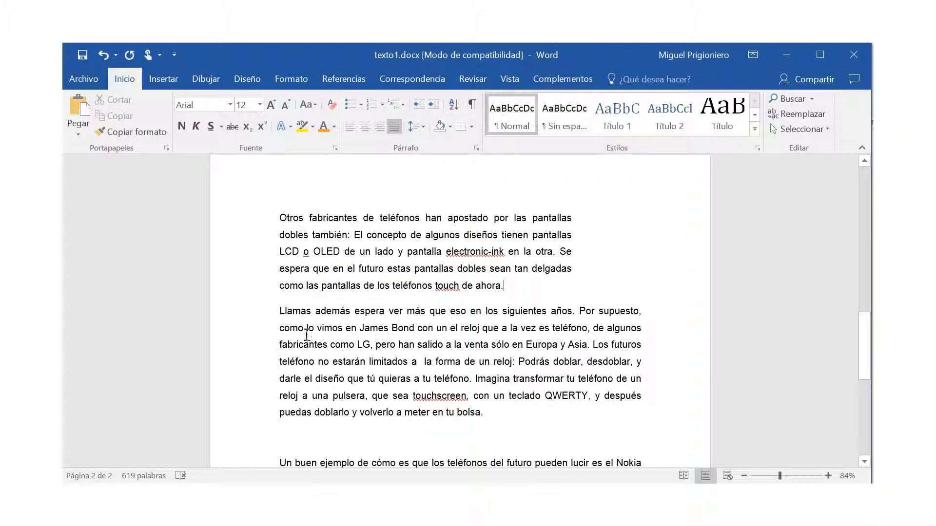
{"action": "double_click", "coordinate": [230, 337]}
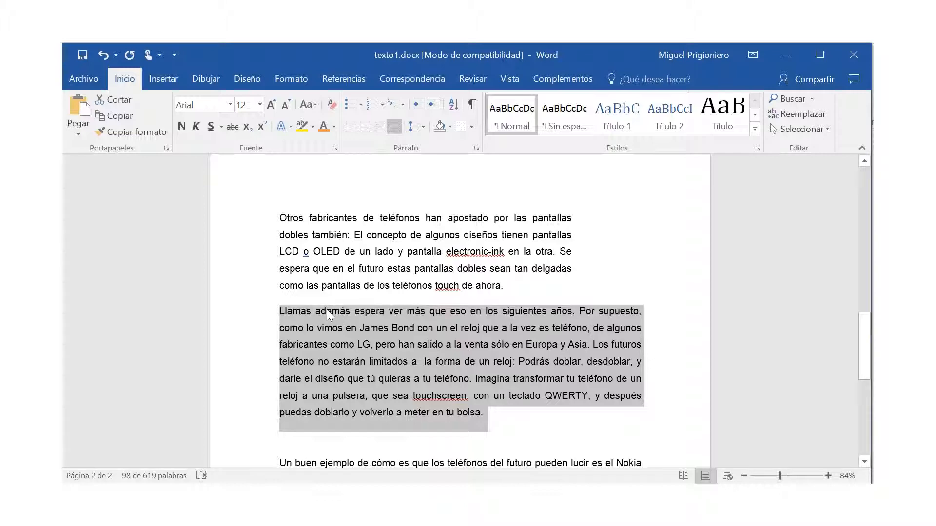
{"action": "left_click", "coordinate": [477, 147]}
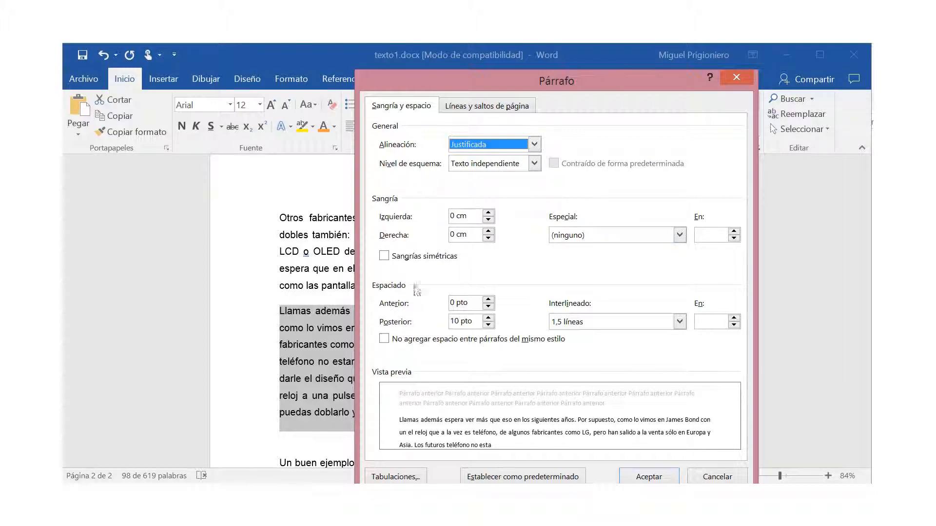
{"action": "left_click", "coordinate": [679, 235]}
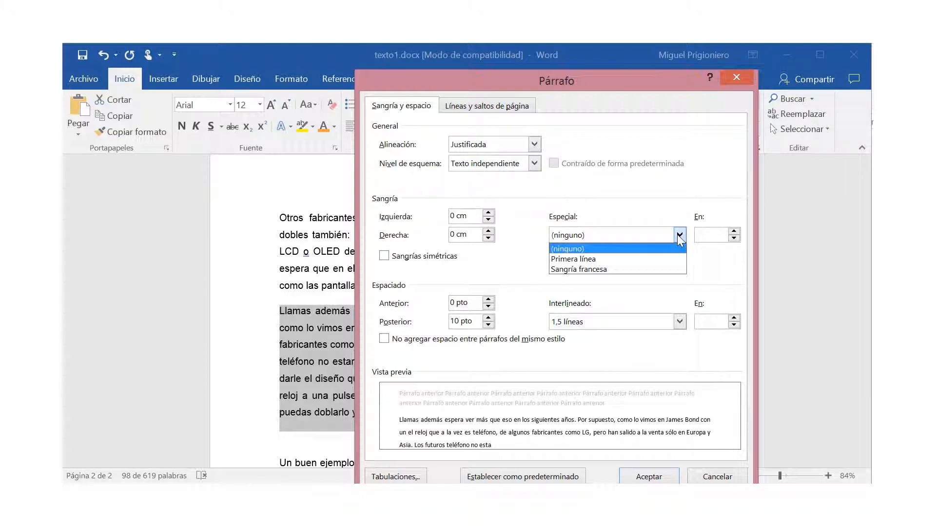
{"action": "left_click", "coordinate": [622, 260]}
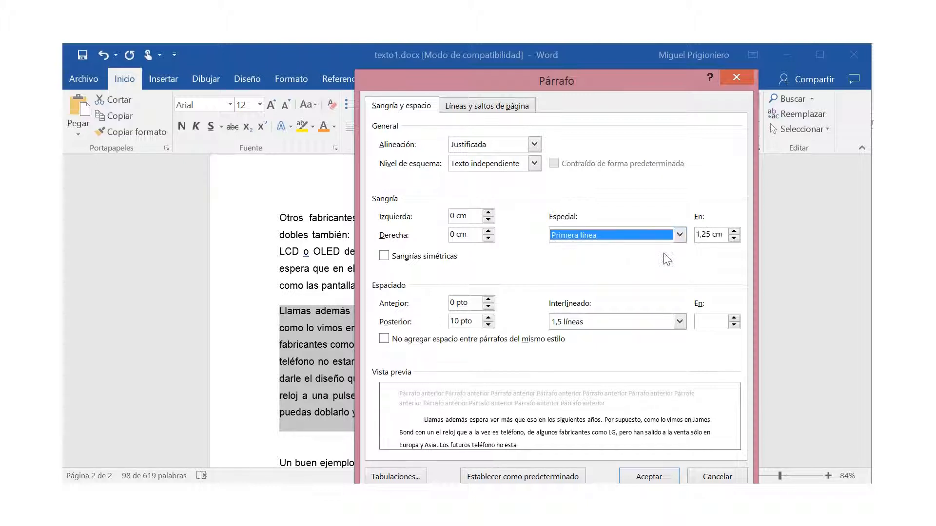
{"action": "left_click", "coordinate": [733, 231]}
{"action": "left_click", "coordinate": [733, 231]}
{"action": "left_click", "coordinate": [734, 231]}
{"action": "left_click", "coordinate": [733, 231]}
{"action": "left_click", "coordinate": [733, 231]}
{"action": "left_click", "coordinate": [733, 232]}
{"action": "left_click", "coordinate": [733, 231]}
{"action": "left_click", "coordinate": [733, 232]}
{"action": "left_click", "coordinate": [733, 231]}
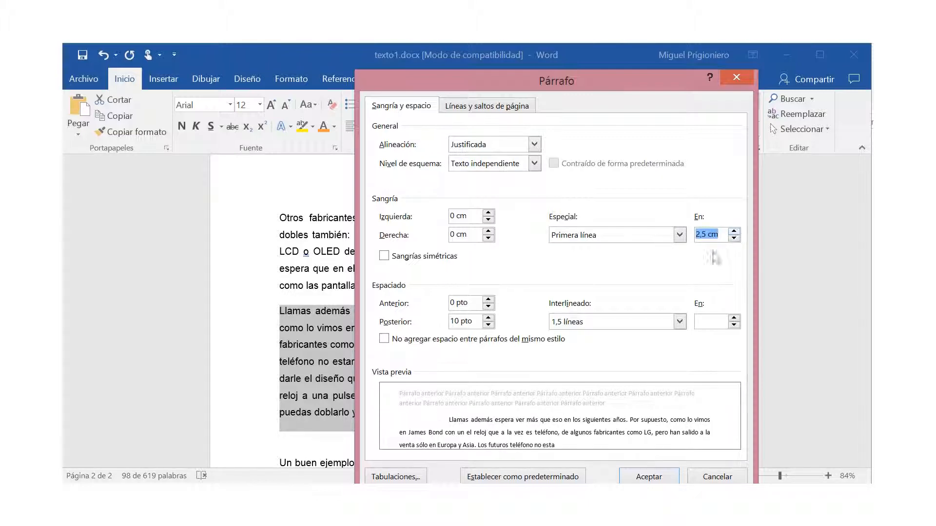
{"action": "left_click", "coordinate": [650, 477]}
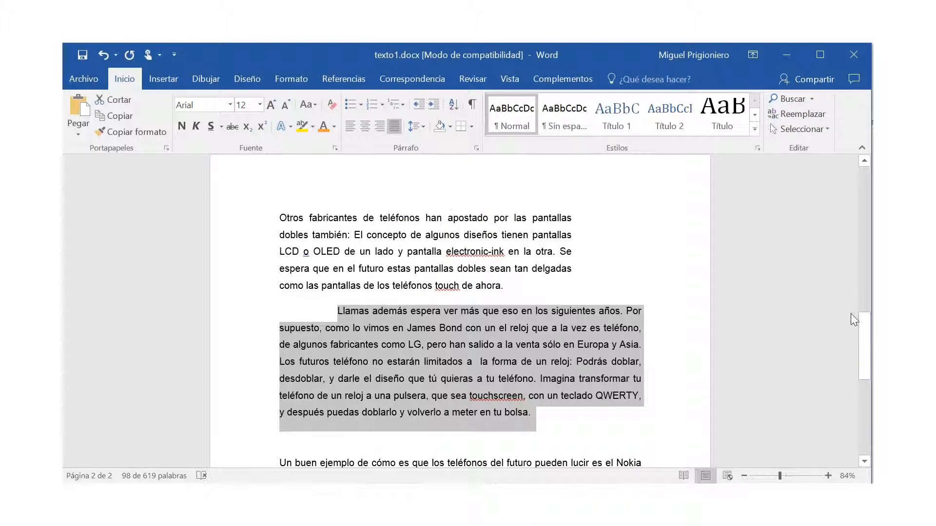
Select the "Un buen ejemplo" paragraph and set its left indent to 1,5 cm in the paragraph settings
{"action": "left_click_drag", "start_coordinate": [859, 328], "coordinate": [859, 347]}
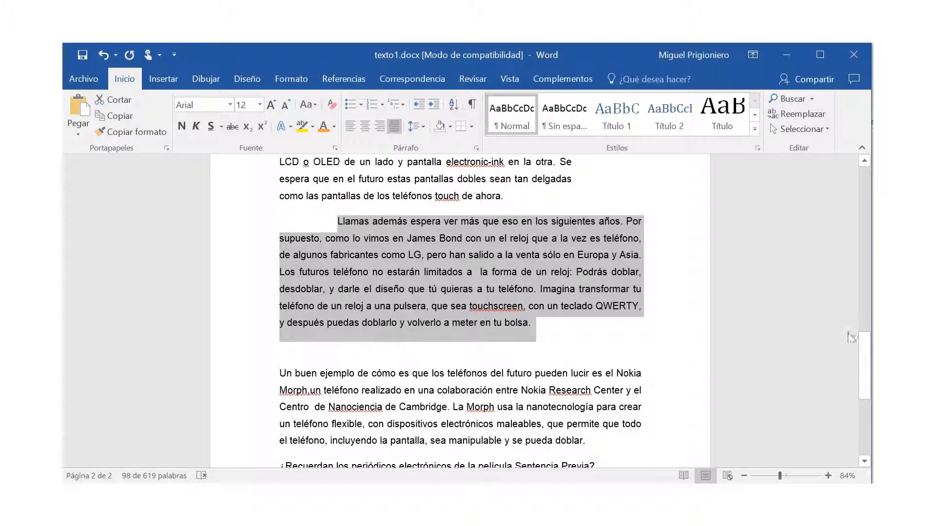
{"action": "left_click_drag", "start_coordinate": [861, 350], "coordinate": [862, 377]}
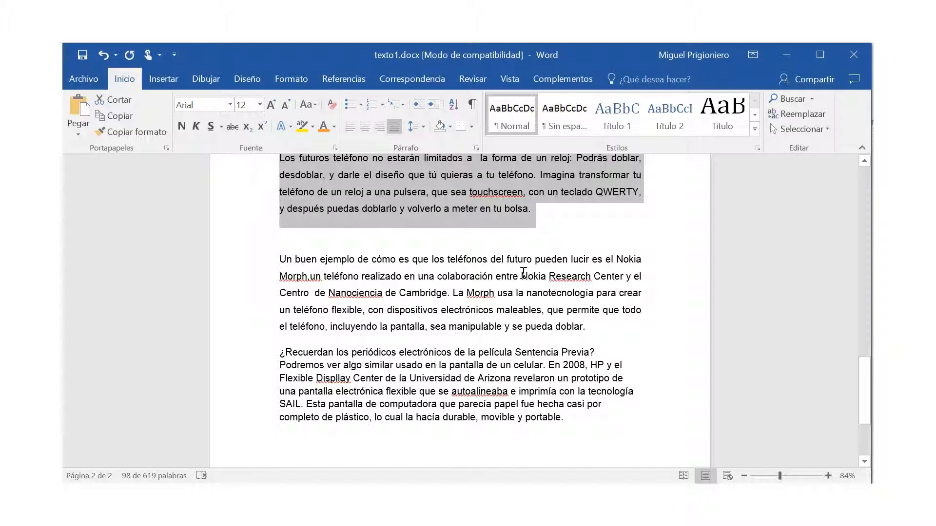
{"action": "double_click", "coordinate": [246, 286]}
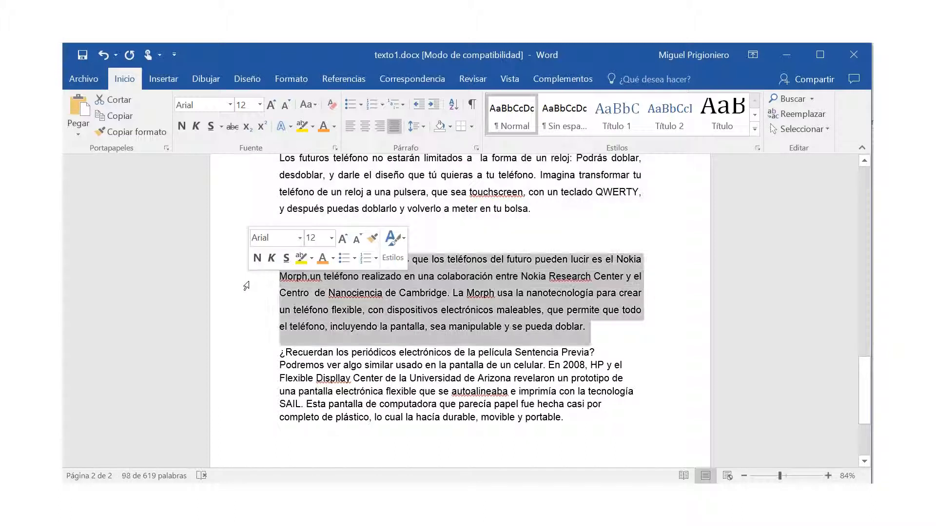
{"action": "left_click", "coordinate": [475, 149]}
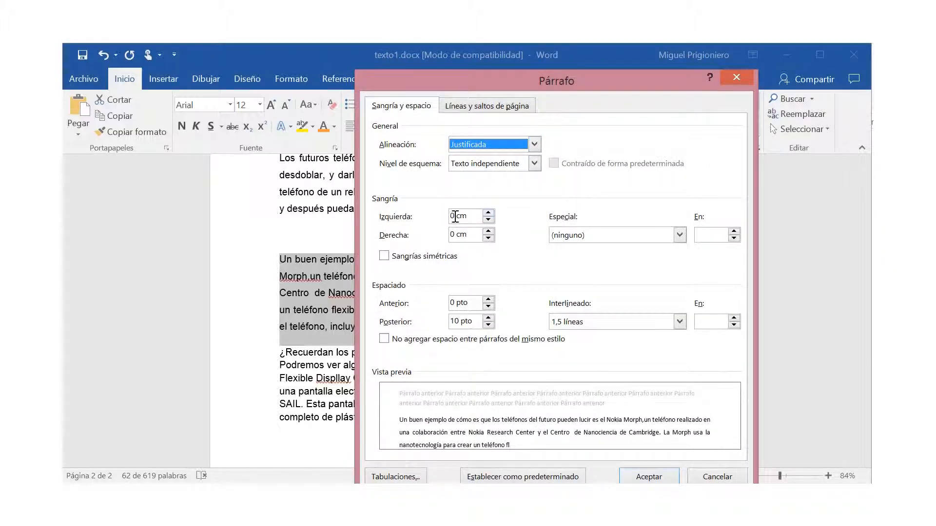
{"action": "left_click", "coordinate": [488, 213]}
{"action": "left_click", "coordinate": [487, 213]}
{"action": "left_click", "coordinate": [488, 213]}
{"action": "left_click", "coordinate": [487, 213]}
{"action": "left_click", "coordinate": [488, 213]}
{"action": "left_click", "coordinate": [488, 213]}
{"action": "left_click", "coordinate": [488, 213]}
{"action": "left_click", "coordinate": [488, 213]}
{"action": "left_click", "coordinate": [488, 213]}
{"action": "left_click", "coordinate": [488, 212]}
{"action": "left_click", "coordinate": [488, 213]}
{"action": "left_click", "coordinate": [488, 213]}
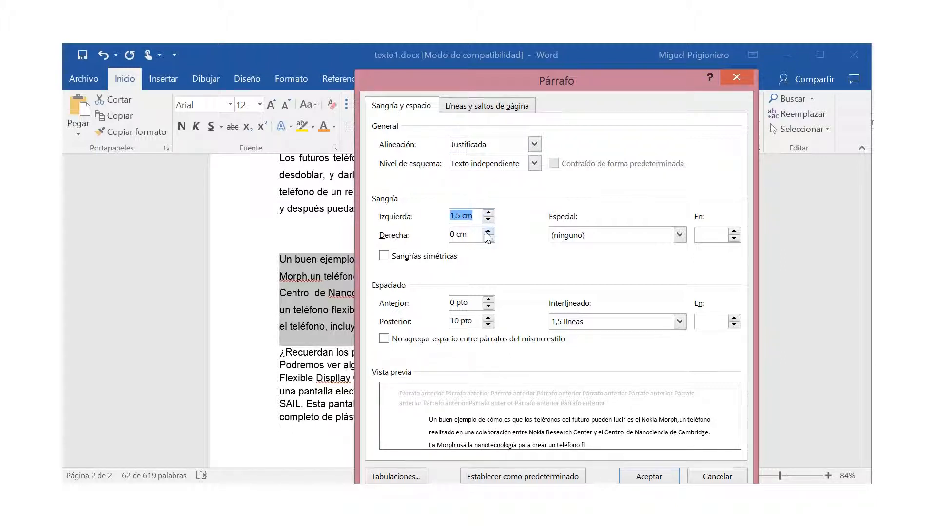
Set the right indent of the "Un buen ejemplo" paragraph to 1,5 cm and apply the paragraph settings
{"action": "left_click", "coordinate": [488, 231]}
{"action": "left_click", "coordinate": [488, 231]}
{"action": "left_click", "coordinate": [488, 231]}
{"action": "left_click", "coordinate": [488, 231]}
{"action": "left_click", "coordinate": [488, 232]}
{"action": "left_click", "coordinate": [488, 231]}
{"action": "left_click", "coordinate": [488, 232]}
{"action": "left_click", "coordinate": [488, 231]}
{"action": "left_click", "coordinate": [488, 232]}
{"action": "left_click", "coordinate": [488, 231]}
{"action": "left_click", "coordinate": [488, 232]}
{"action": "left_click", "coordinate": [488, 232]}
{"action": "left_click", "coordinate": [488, 231]}
{"action": "left_click", "coordinate": [488, 231]}
{"action": "left_click", "coordinate": [488, 232]}
{"action": "left_click", "coordinate": [647, 477]}
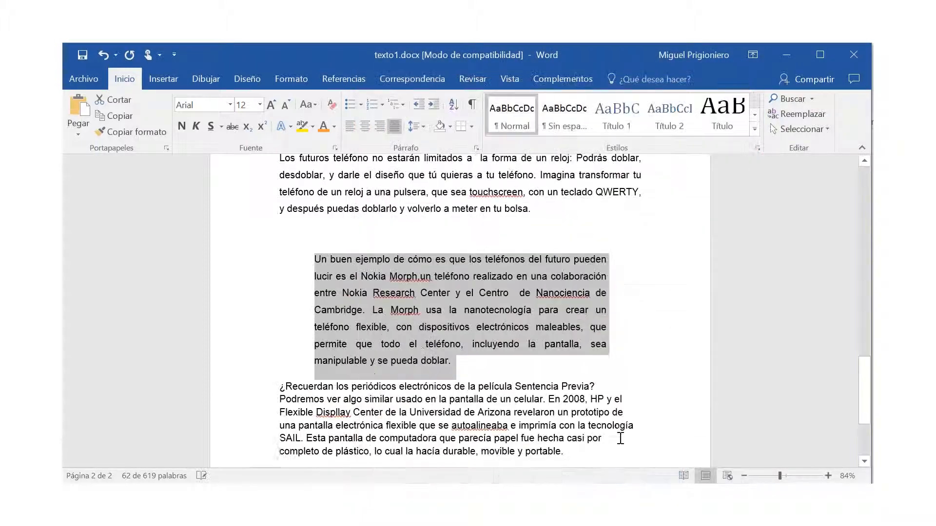
Select the final paragraph starting "¿Recuerdan los periódicos electrónicos", increase its font size to 14 and justify it
{"action": "left_click_drag", "start_coordinate": [864, 396], "coordinate": [853, 314]}
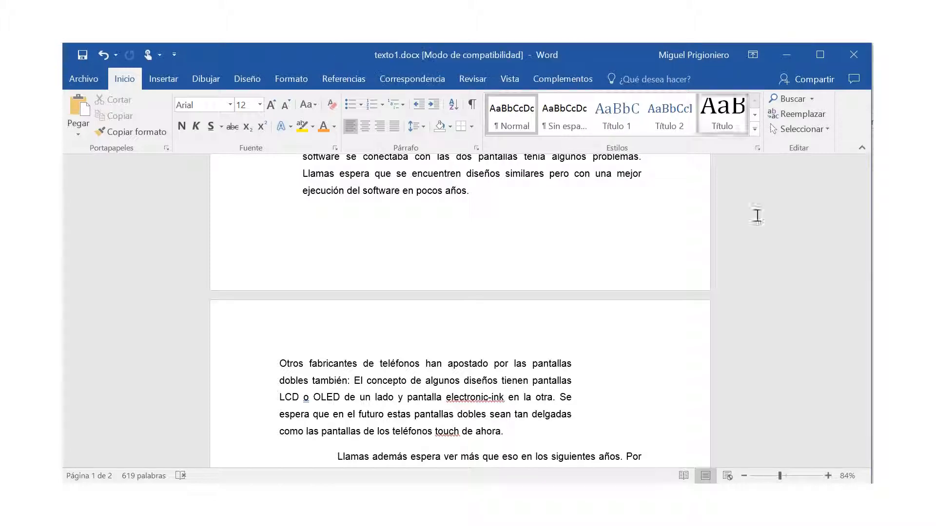
{"action": "left_click_drag", "start_coordinate": [866, 305], "coordinate": [857, 417]}
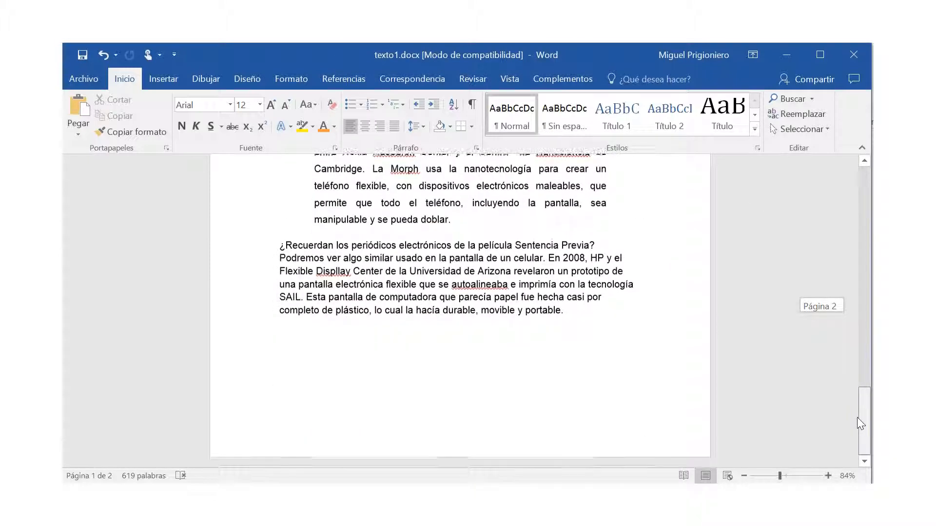
{"action": "left_click", "coordinate": [231, 276]}
{"action": "double_click", "coordinate": [238, 264]}
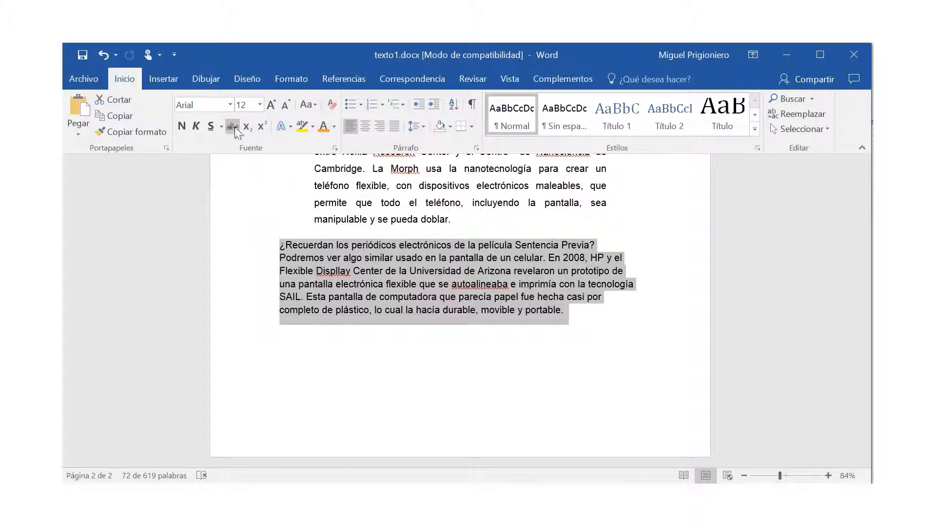
{"action": "left_click", "coordinate": [271, 106]}
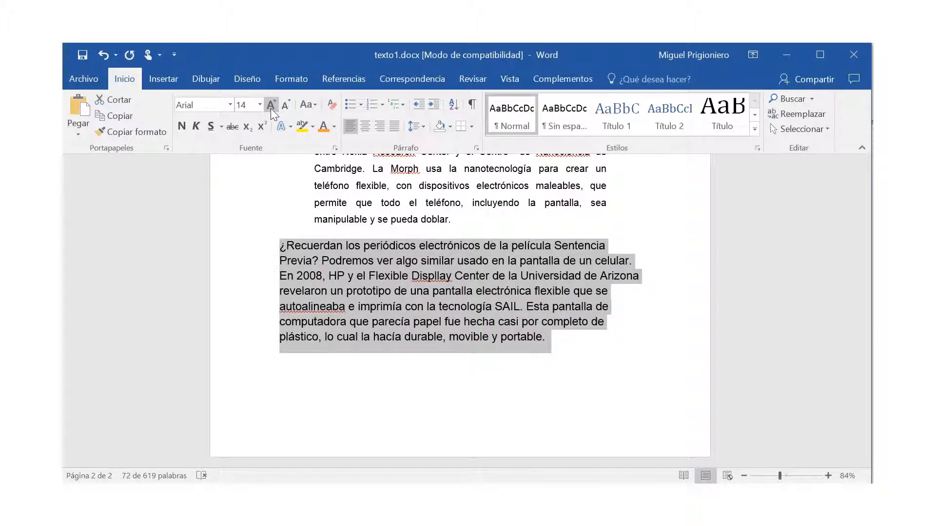
{"action": "left_click", "coordinate": [393, 128]}
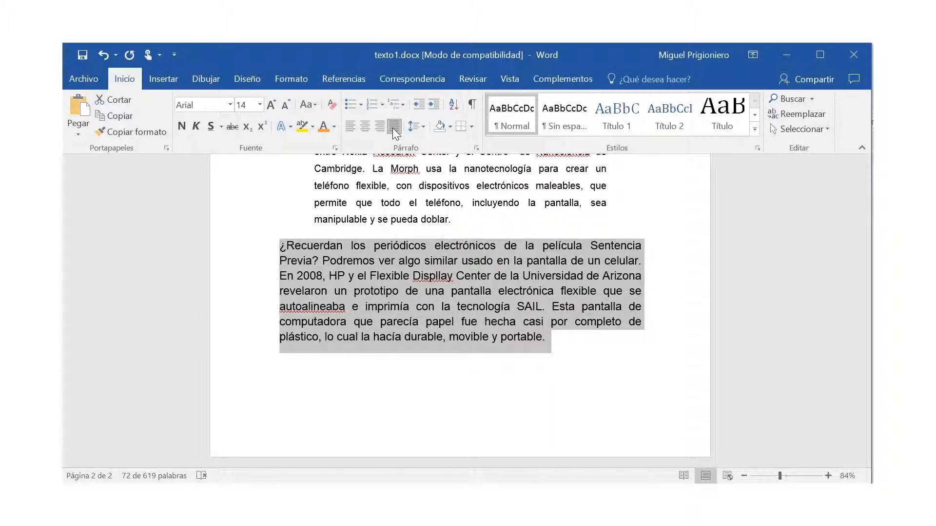
Make the selected final paragraph bold and color its text standard blue
{"action": "left_click", "coordinate": [188, 130]}
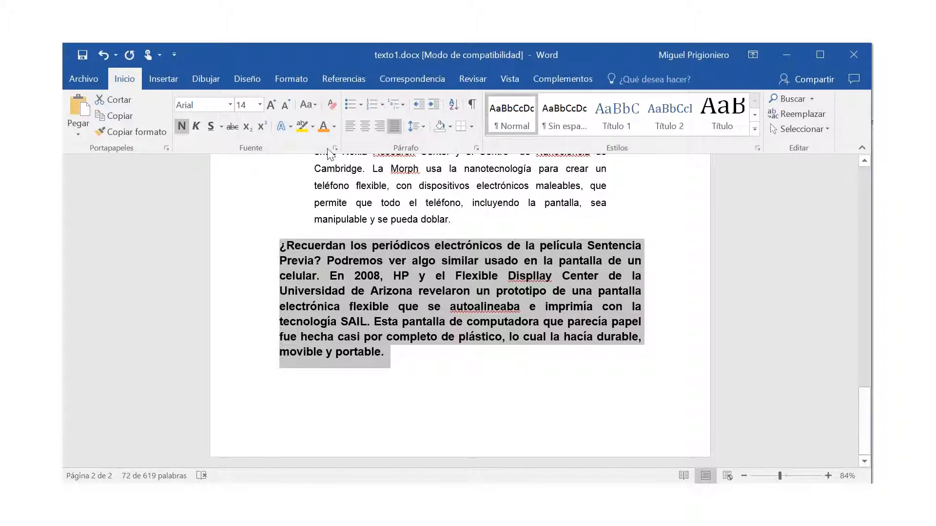
{"action": "left_click", "coordinate": [334, 127]}
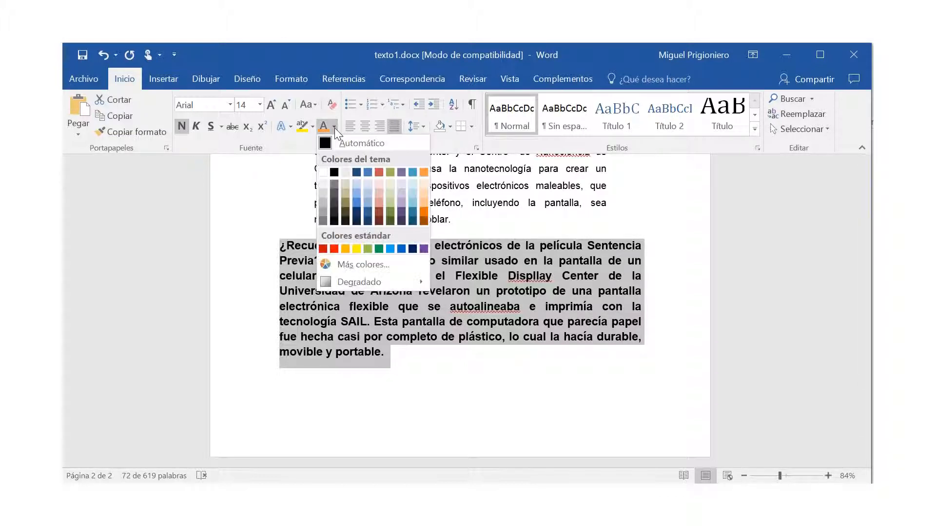
{"action": "left_click", "coordinate": [404, 252]}
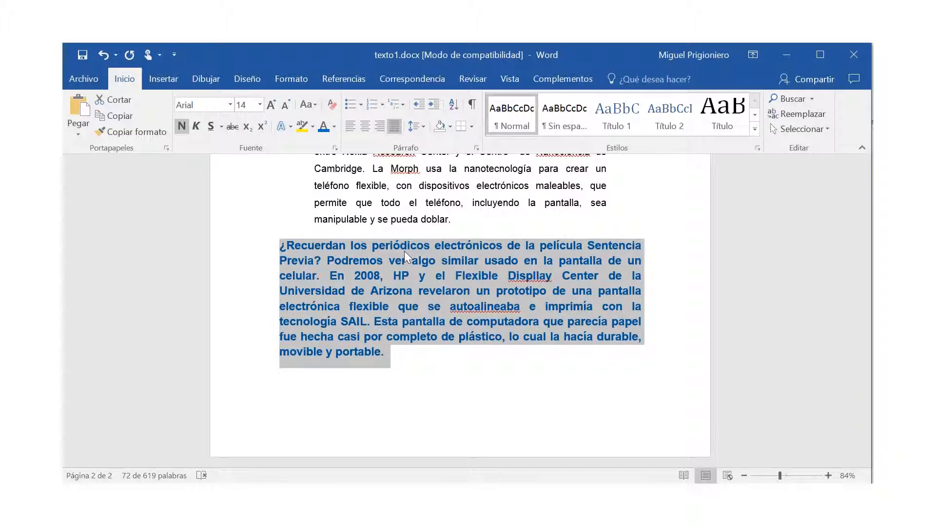
Add outside borders (Bordes externos) and light orange shading to the final paragraph, and deselect it
{"action": "left_click", "coordinate": [472, 129]}
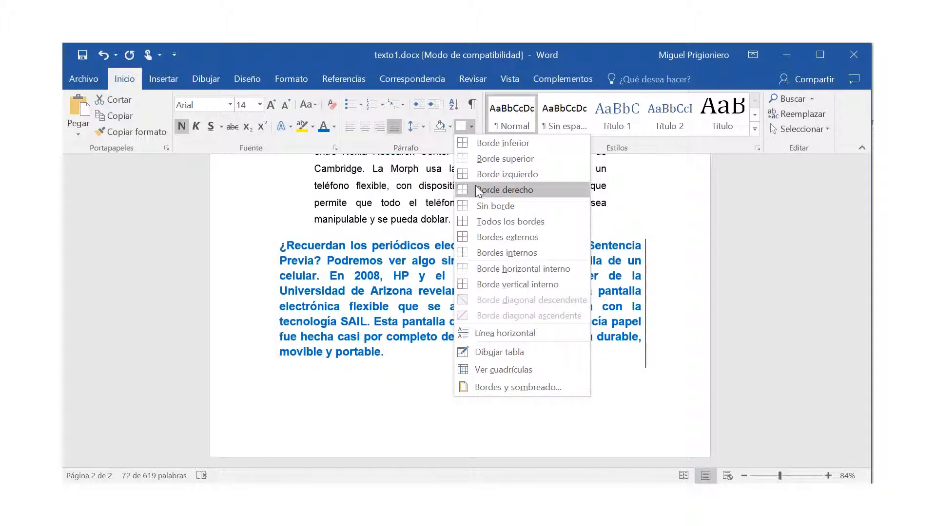
{"action": "left_click", "coordinate": [491, 236]}
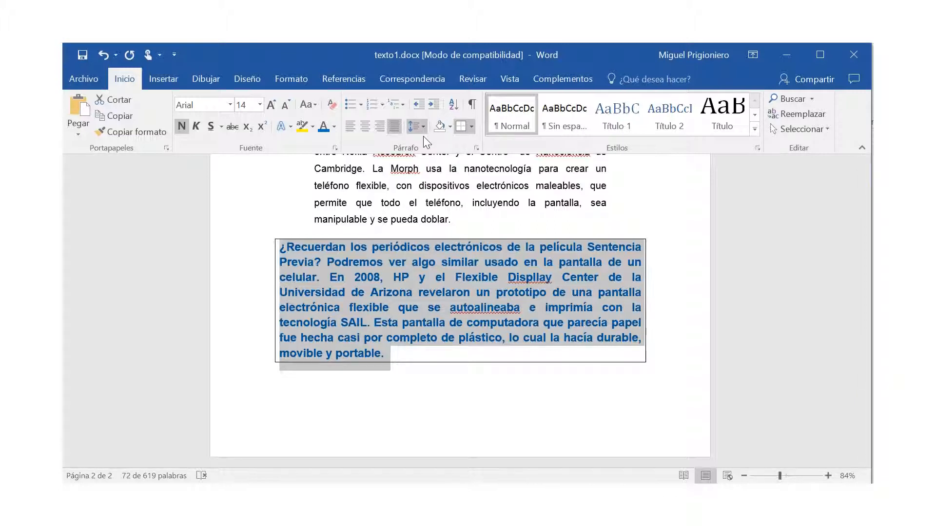
{"action": "left_click", "coordinate": [450, 127]}
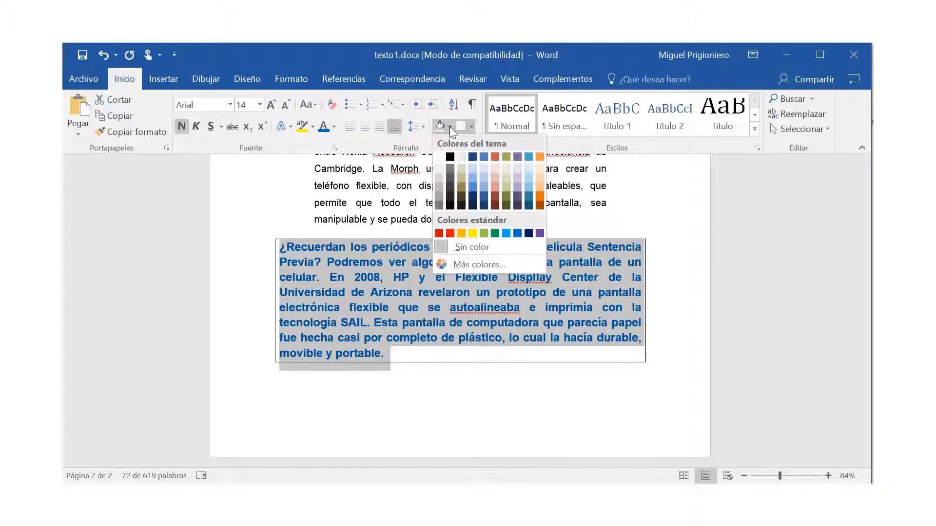
{"action": "left_click", "coordinate": [540, 182]}
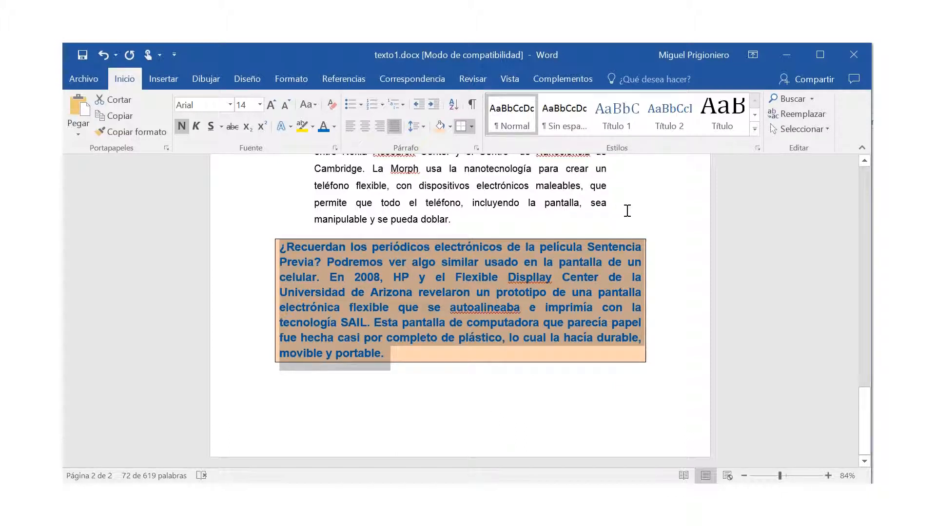
{"action": "left_click", "coordinate": [626, 203]}
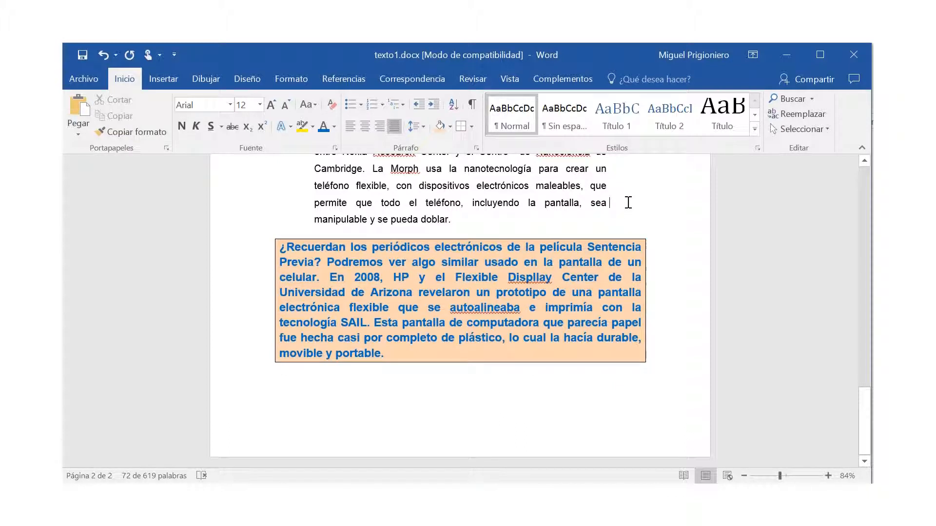